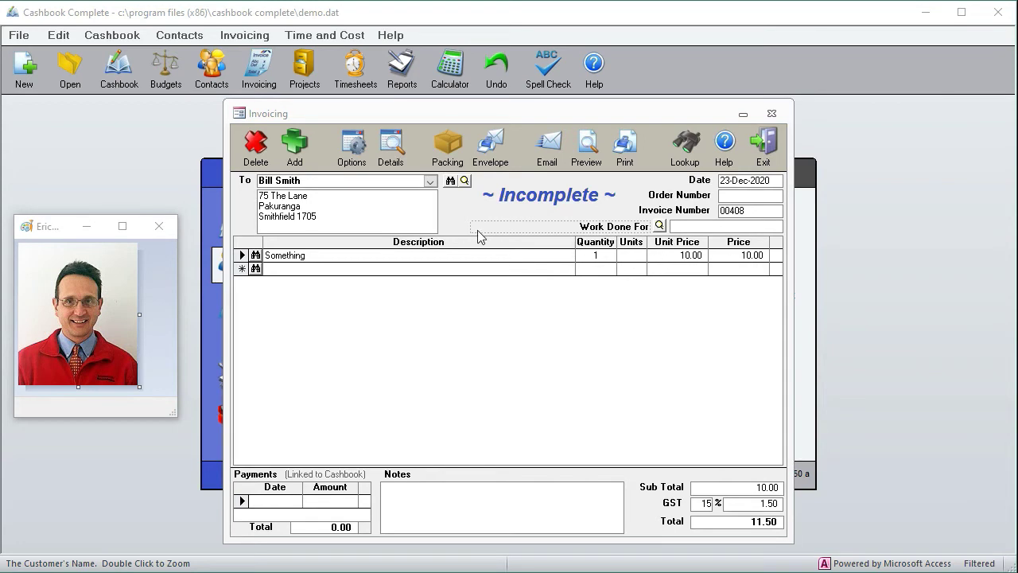
# Turn on the Codes column and add a CONC-D Concrete deliver line at 180.00
pyautogui.click(353, 149)
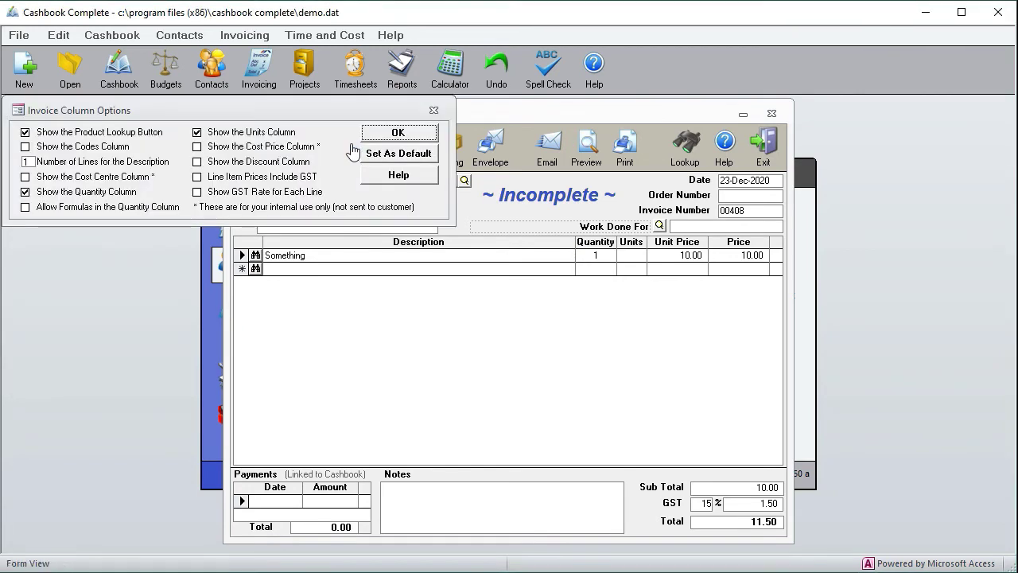
pyautogui.click(75, 151)
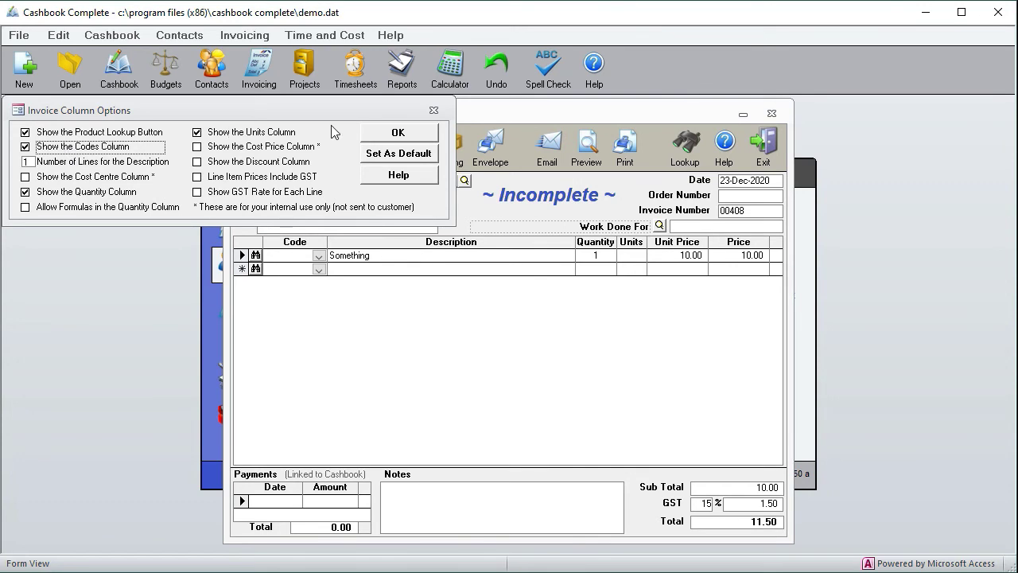
pyautogui.click(433, 110)
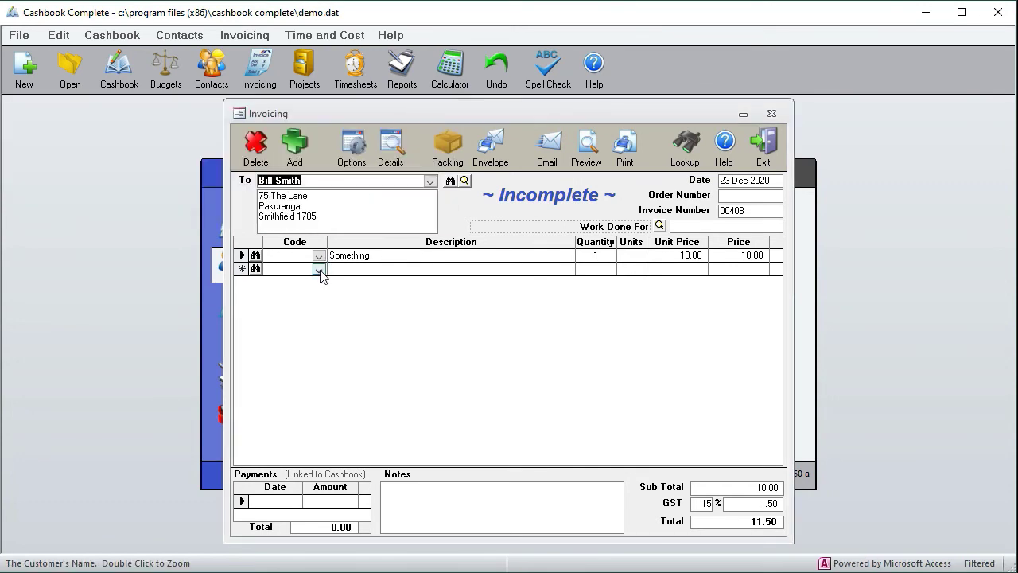
pyautogui.click(318, 268)
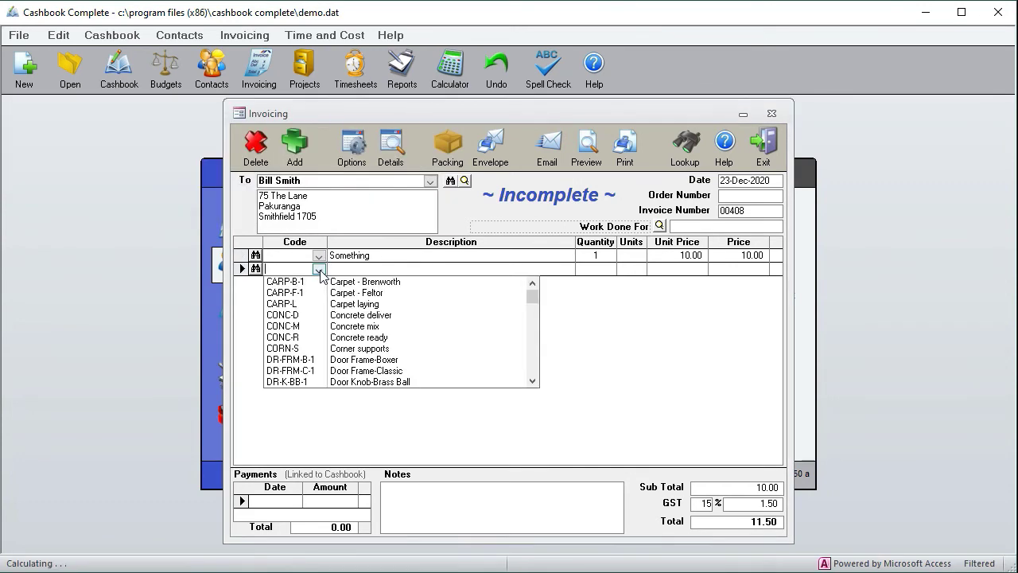
pyautogui.click(293, 318)
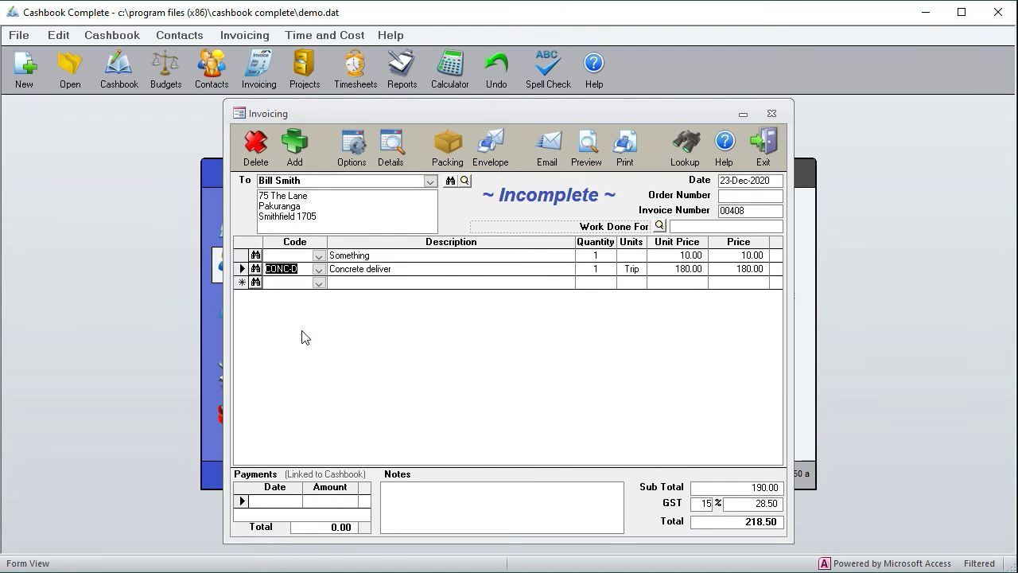
# Add a Door Knob-Gold Ball line at 259.00 from the product lookup
pyautogui.click(353, 281)
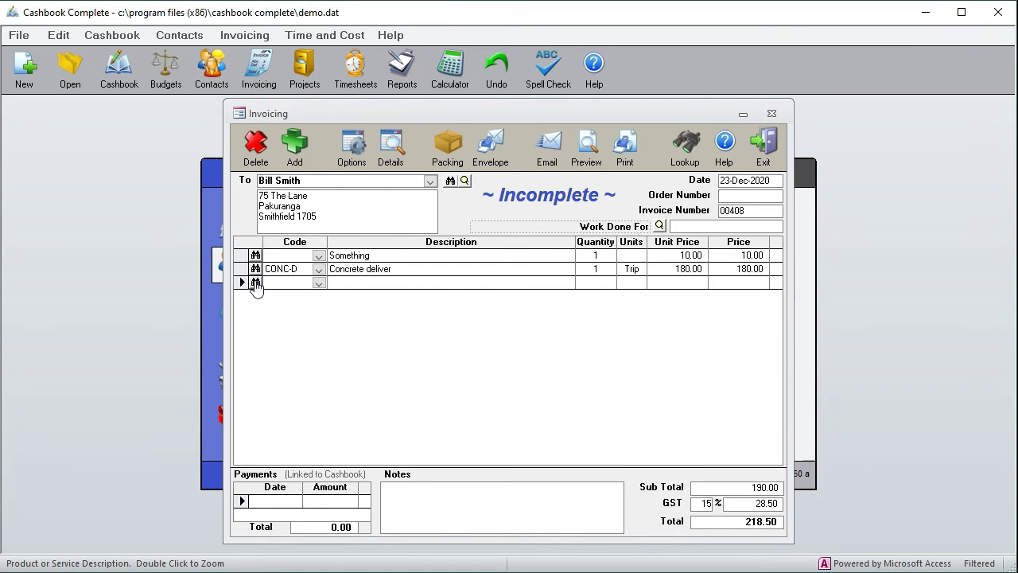
pyautogui.click(255, 283)
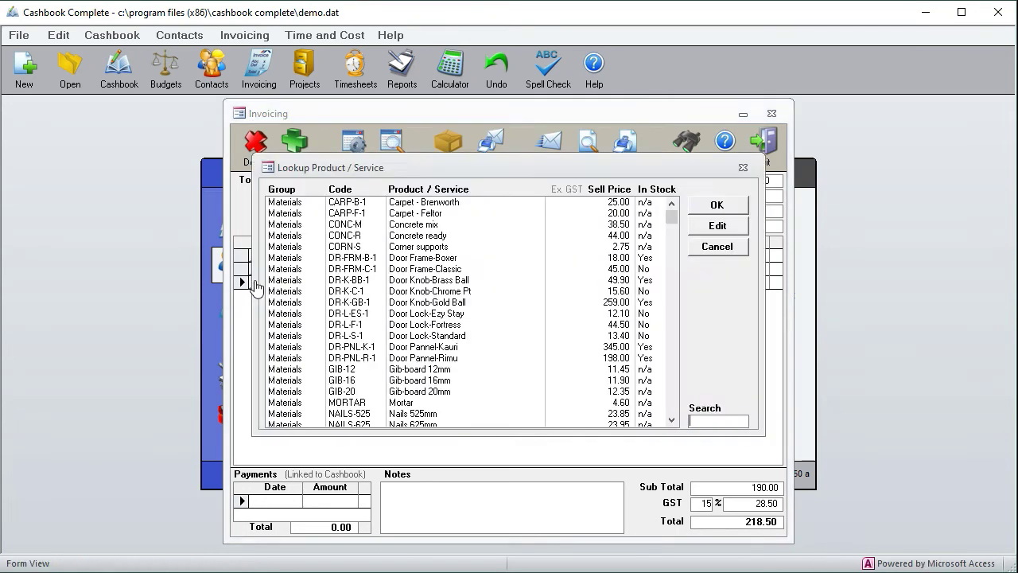
pyautogui.doubleClick(415, 303)
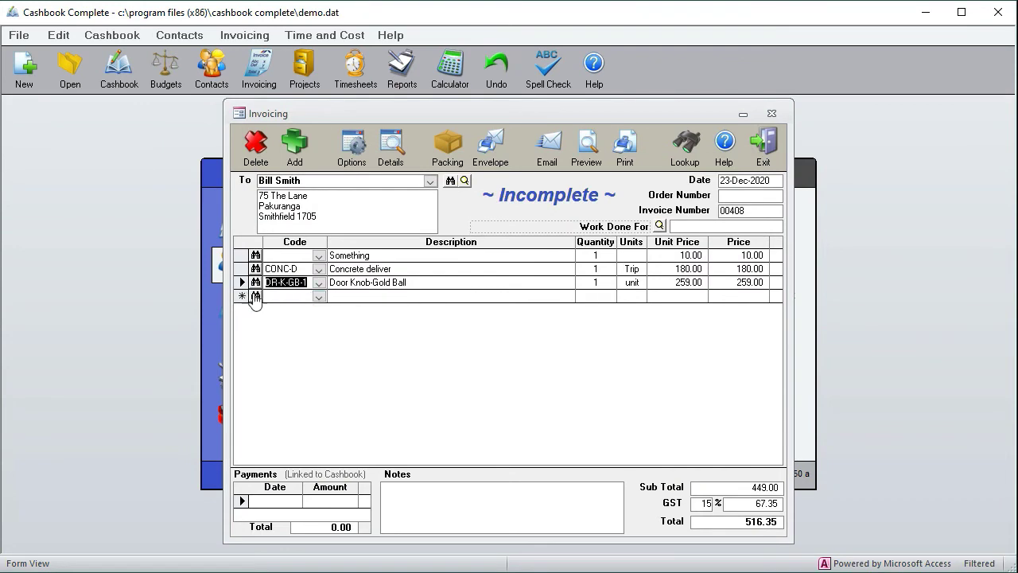
# Search the product list for 'car' and add a Carpet - Brenworth line at 25.00
pyautogui.click(255, 296)
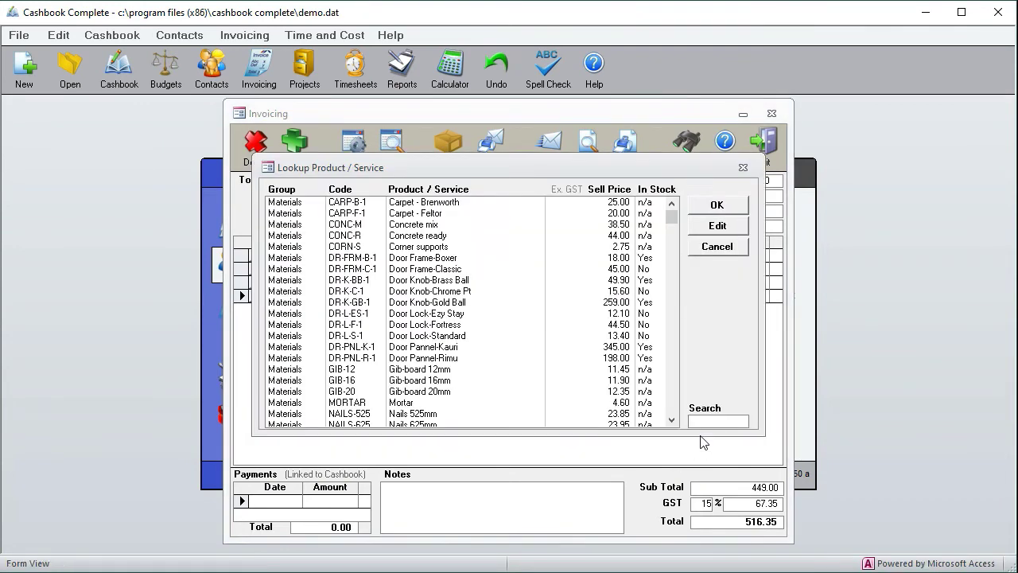
pyautogui.click(719, 423)
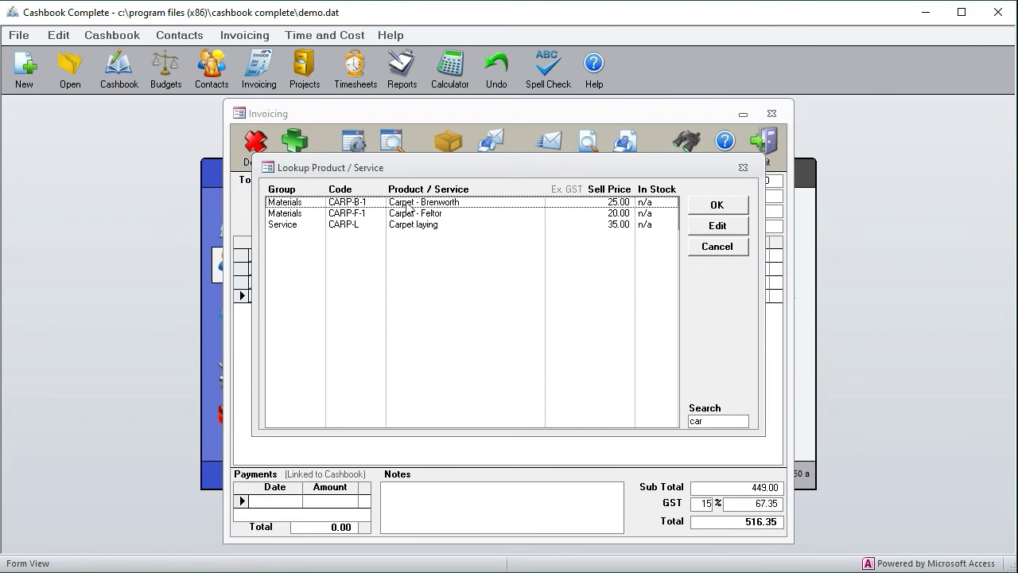
pyautogui.doubleClick(406, 203)
pyautogui.click(363, 314)
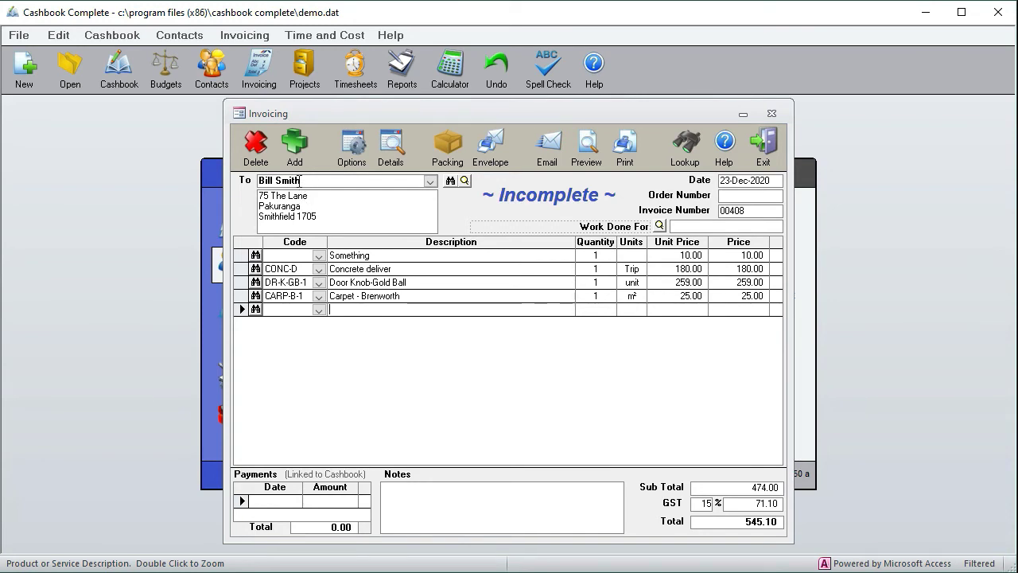
# Hide the Code column, keep Quantity and Units shown, and allow formulas in Quantity
pyautogui.click(355, 151)
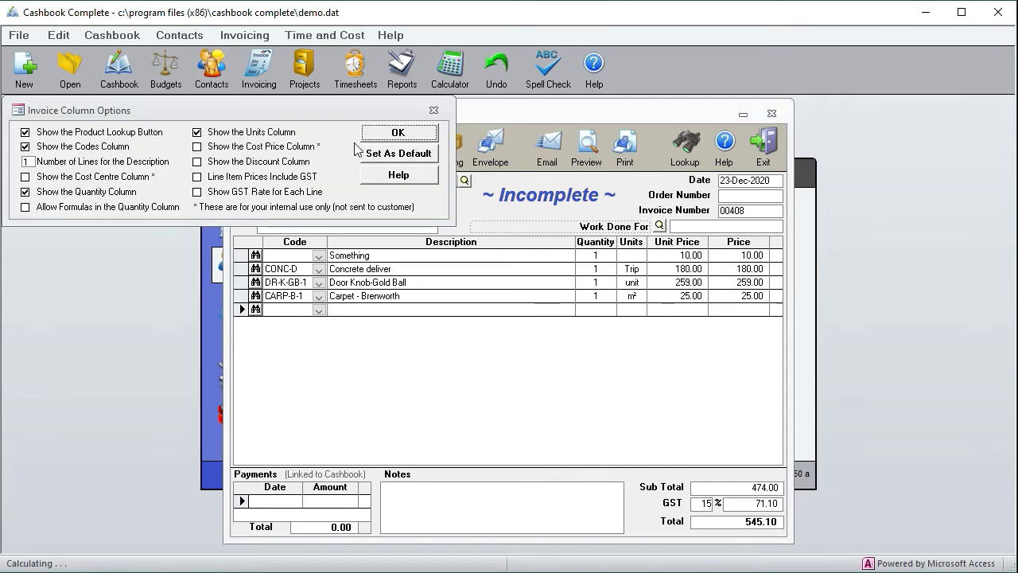
pyautogui.click(92, 149)
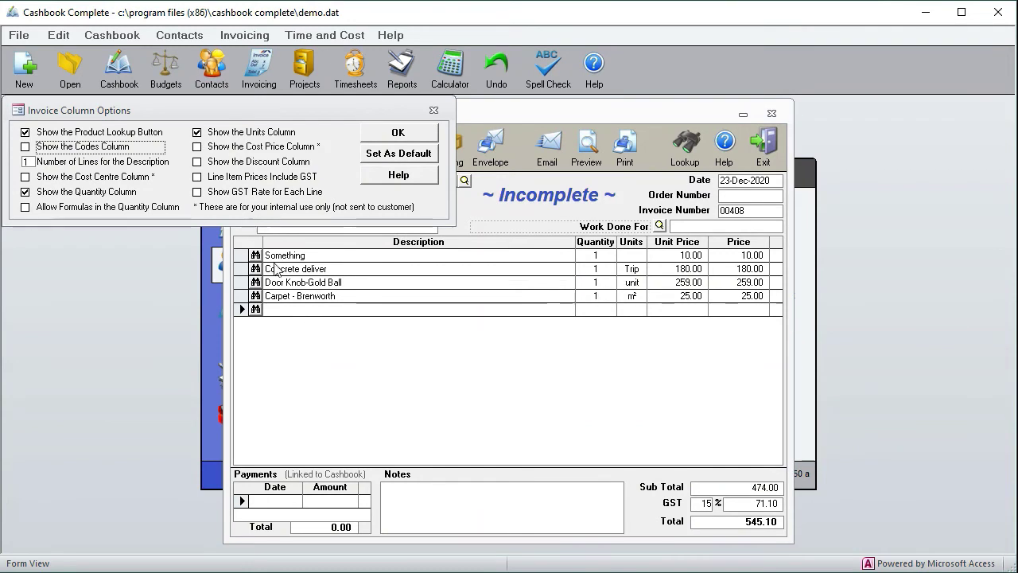
pyautogui.click(66, 178)
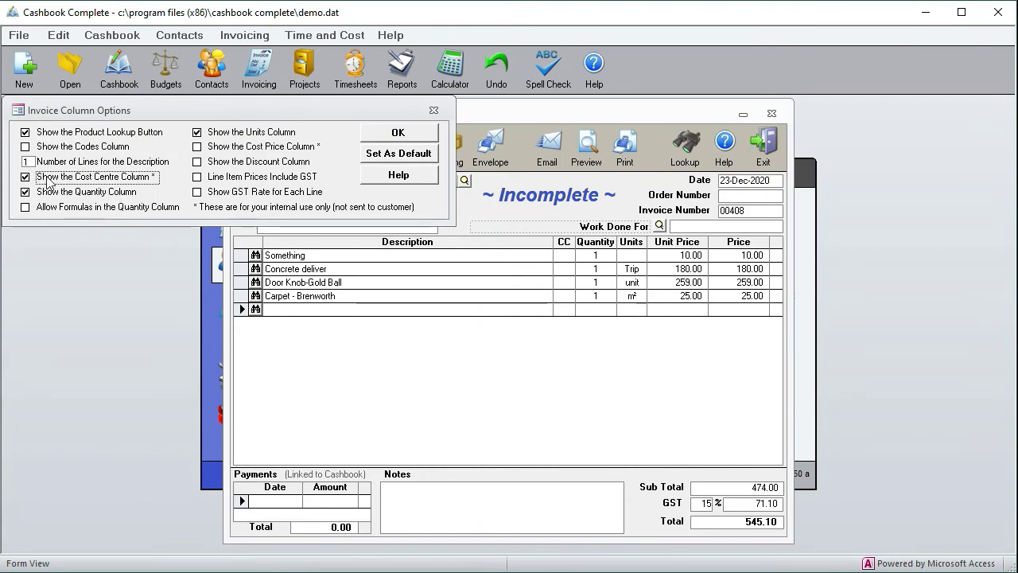
pyautogui.click(52, 177)
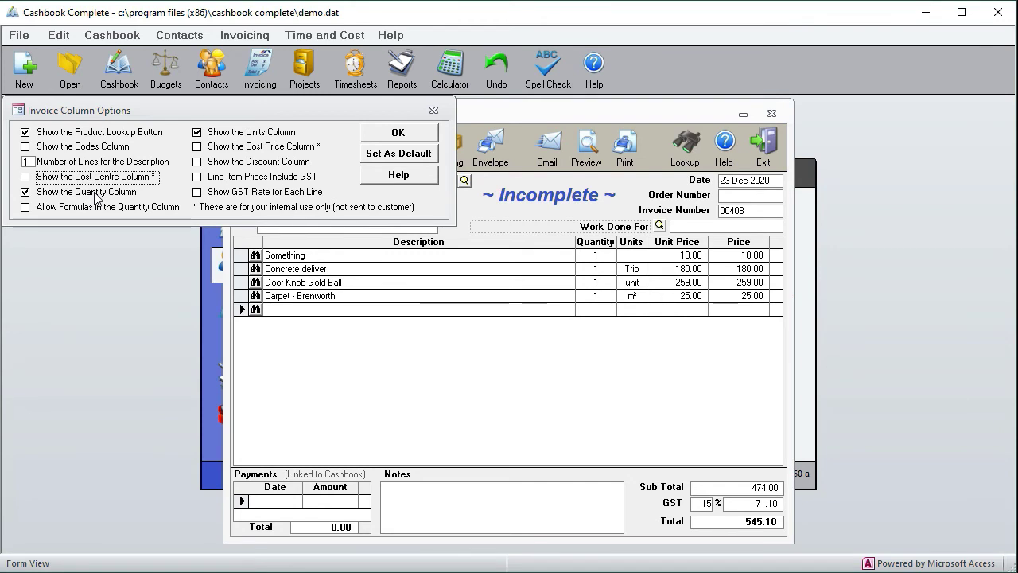
pyautogui.click(94, 194)
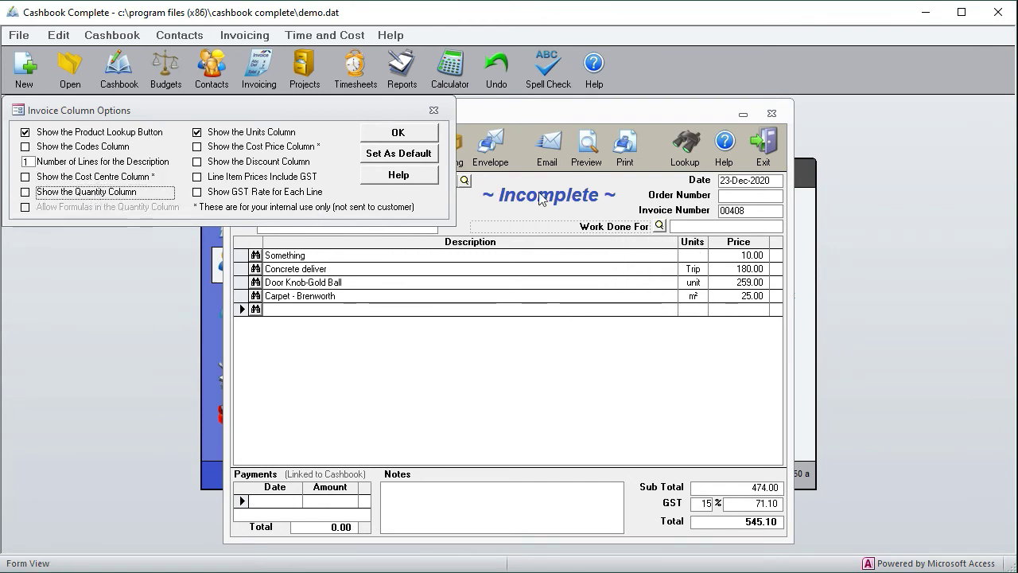
pyautogui.click(270, 134)
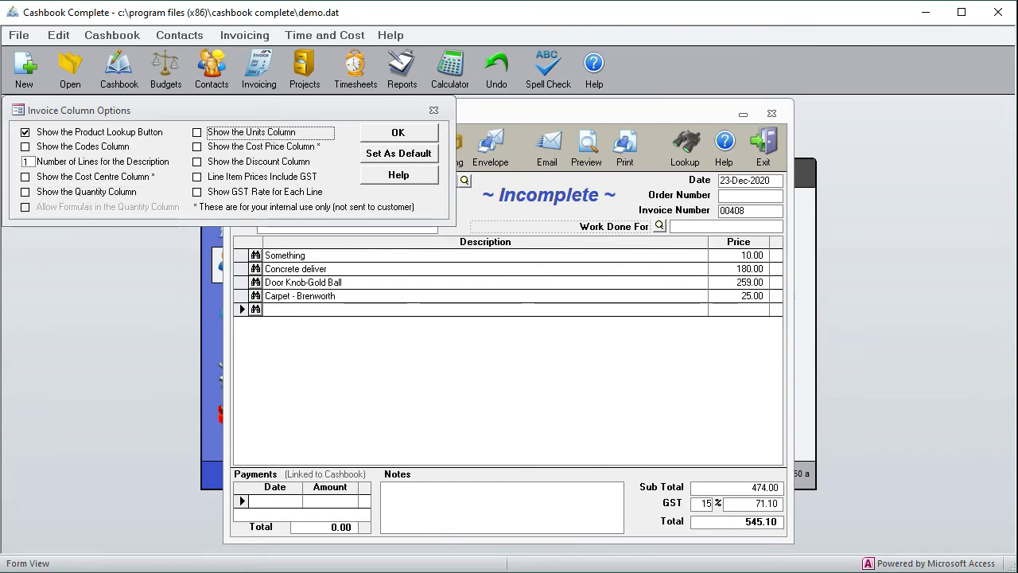
pyautogui.click(124, 192)
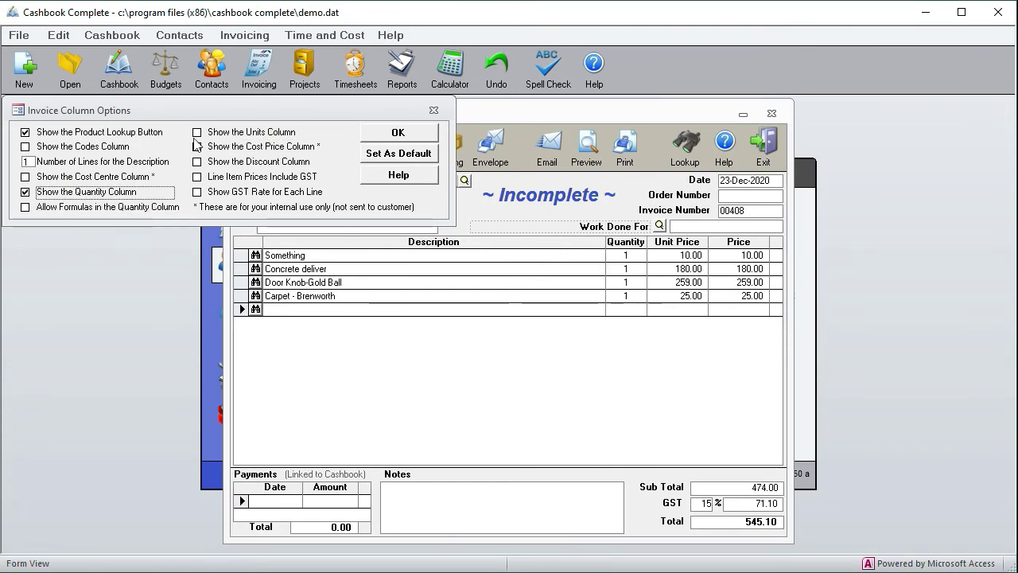
pyautogui.click(246, 134)
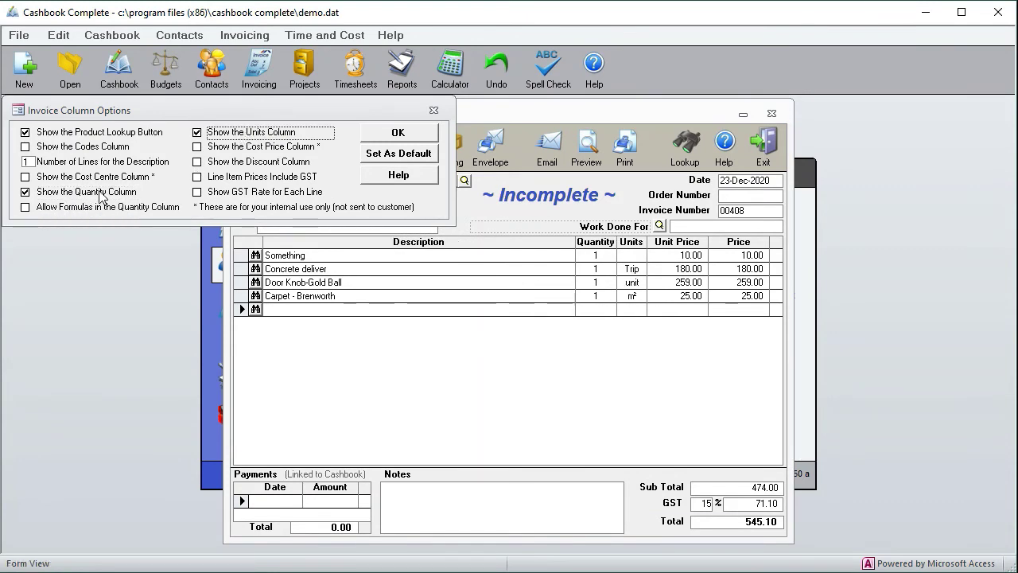
pyautogui.click(26, 208)
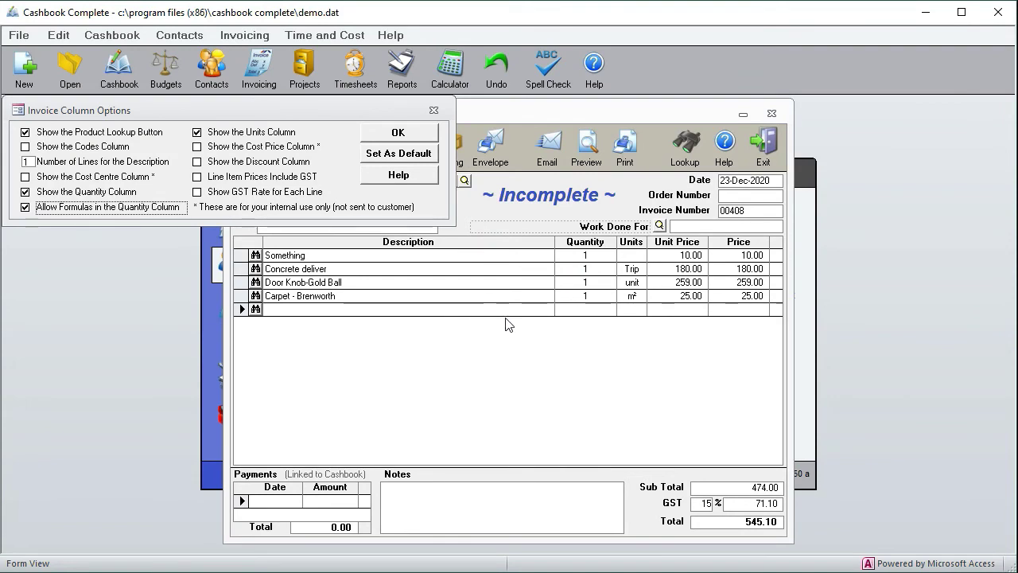
pyautogui.click(416, 138)
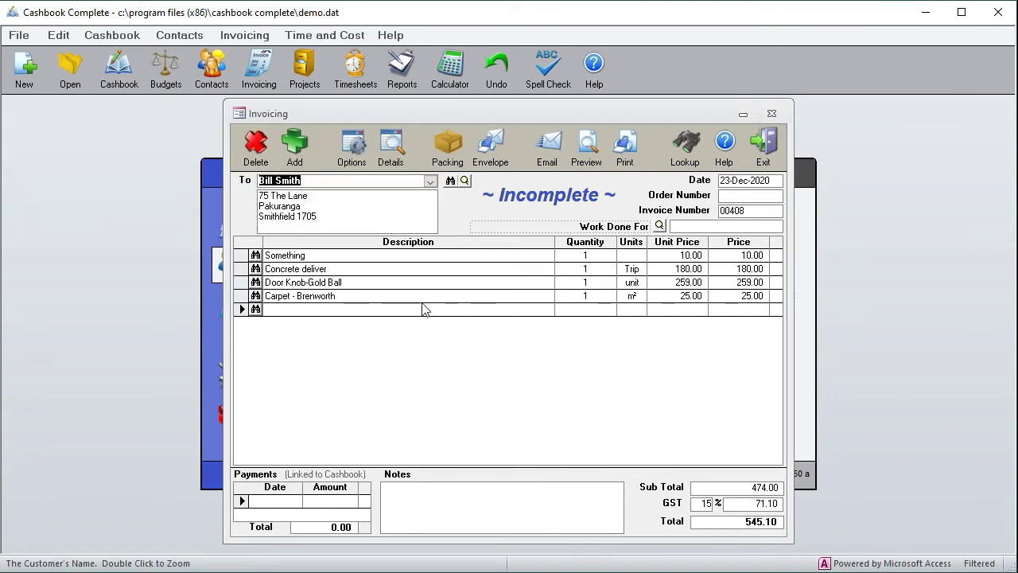
pyautogui.click(437, 311)
pyautogui.write('glass')
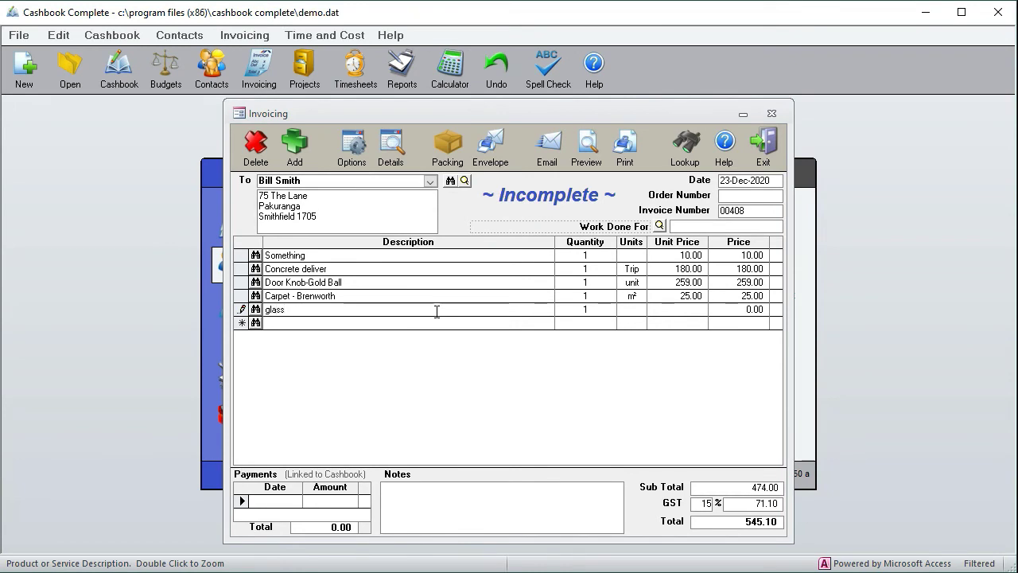
pyautogui.press('Tab')
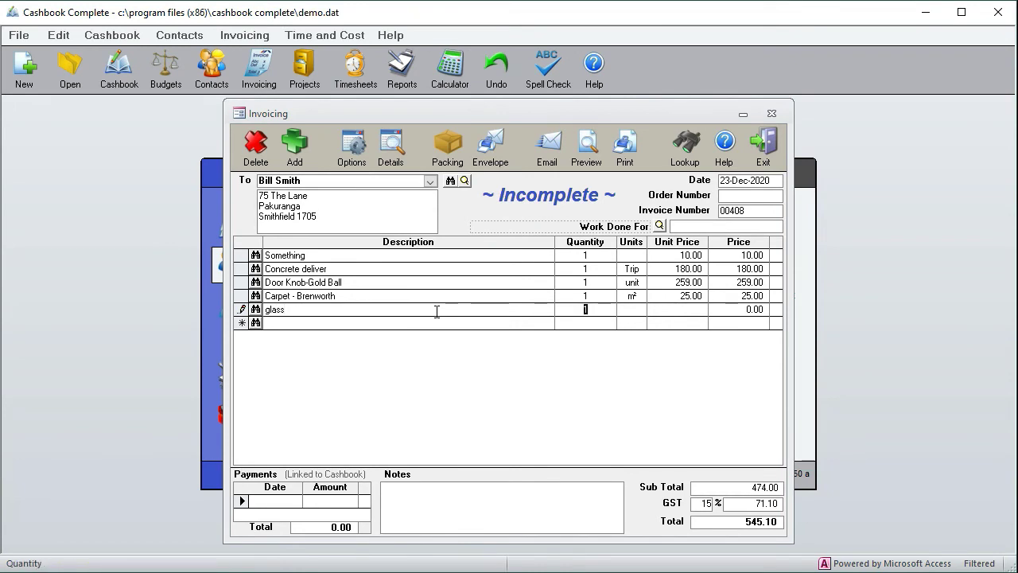
pyautogui.write('1.8 x 0.9')
pyautogui.press('Tab')
pyautogui.write('m')
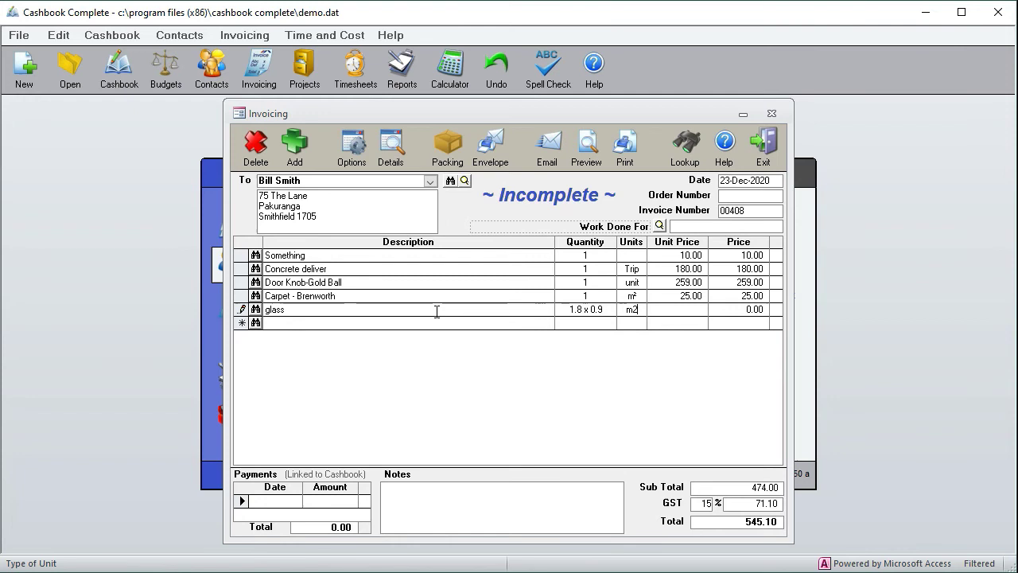
pyautogui.press('Tab')
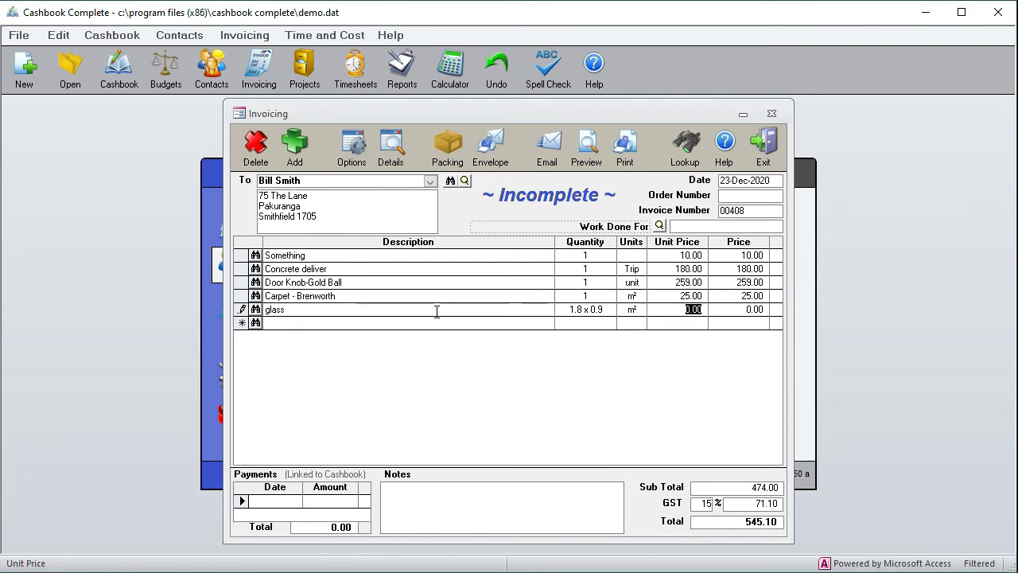
pyautogui.write('20')
pyautogui.press('Tab')
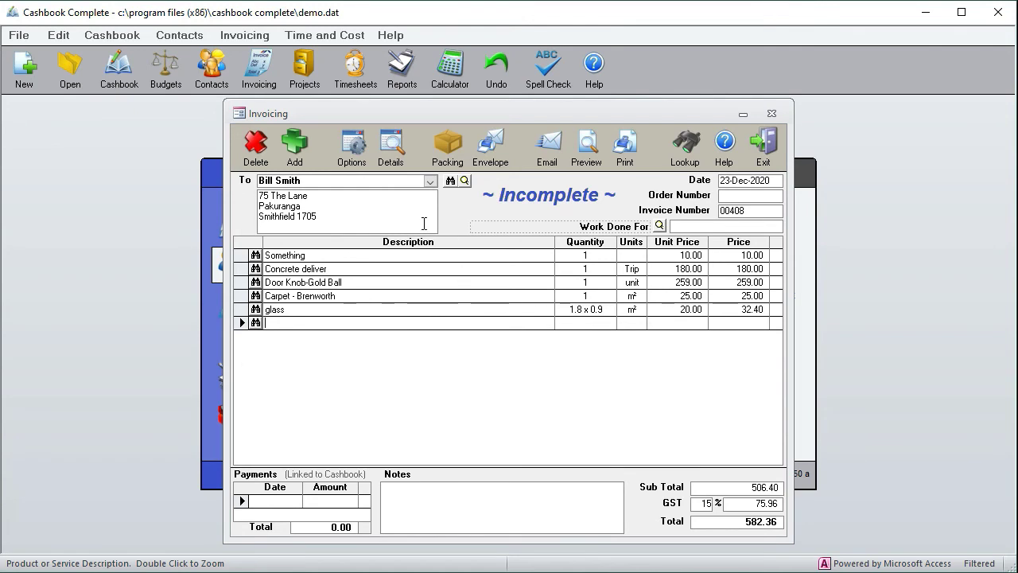
pyautogui.click(240, 312)
pyautogui.press('Delete')
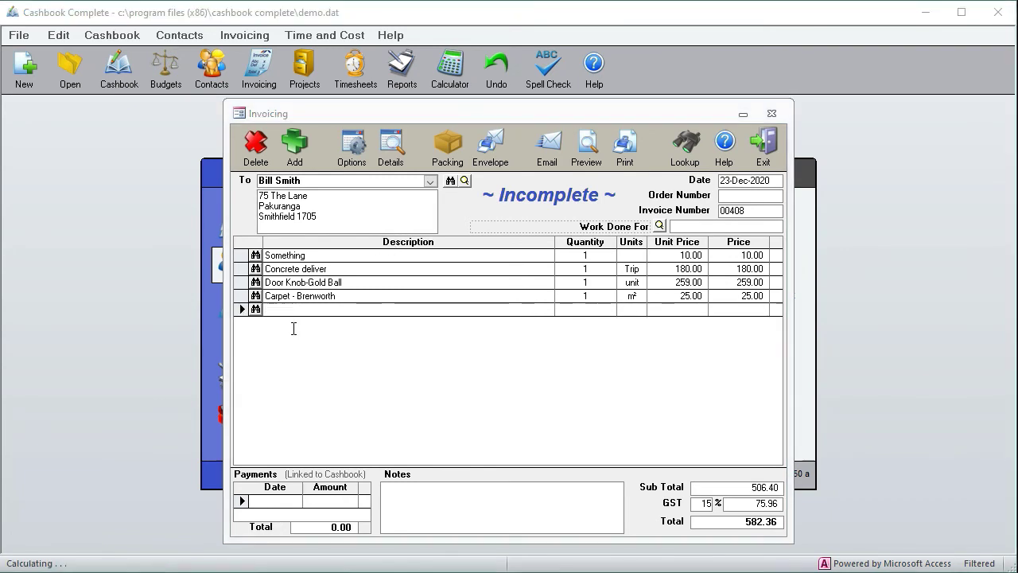
# Turn off Quantity formulas and show a GST rate per line, leaving cost price, discount and GST-inclusive prices off
pyautogui.click(351, 150)
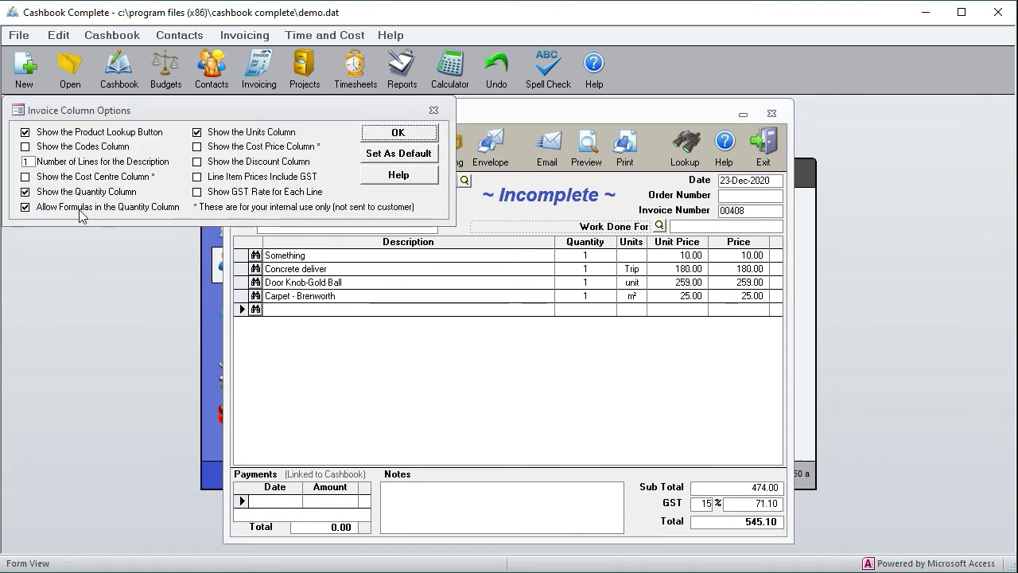
pyautogui.click(80, 212)
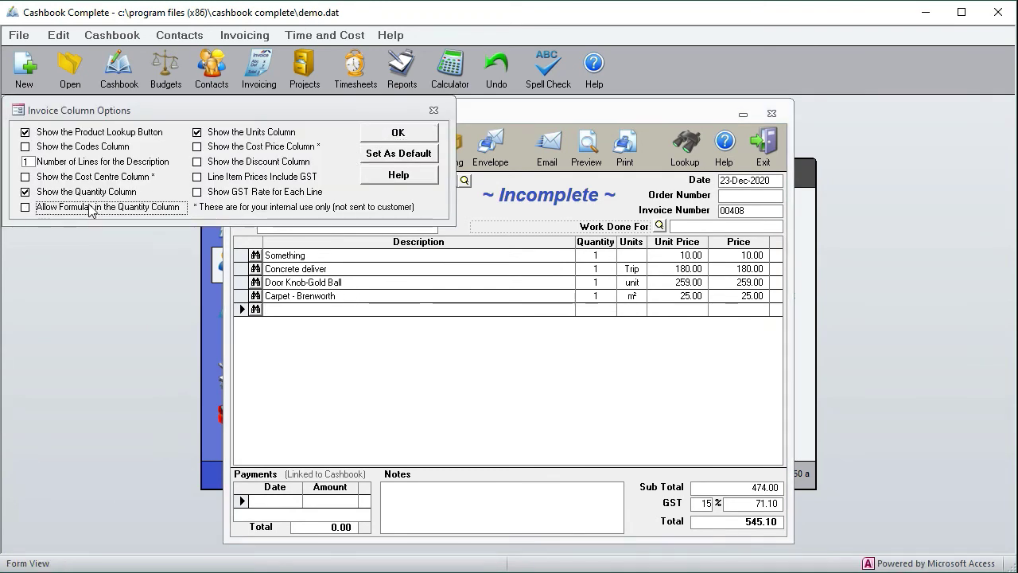
pyautogui.click(229, 146)
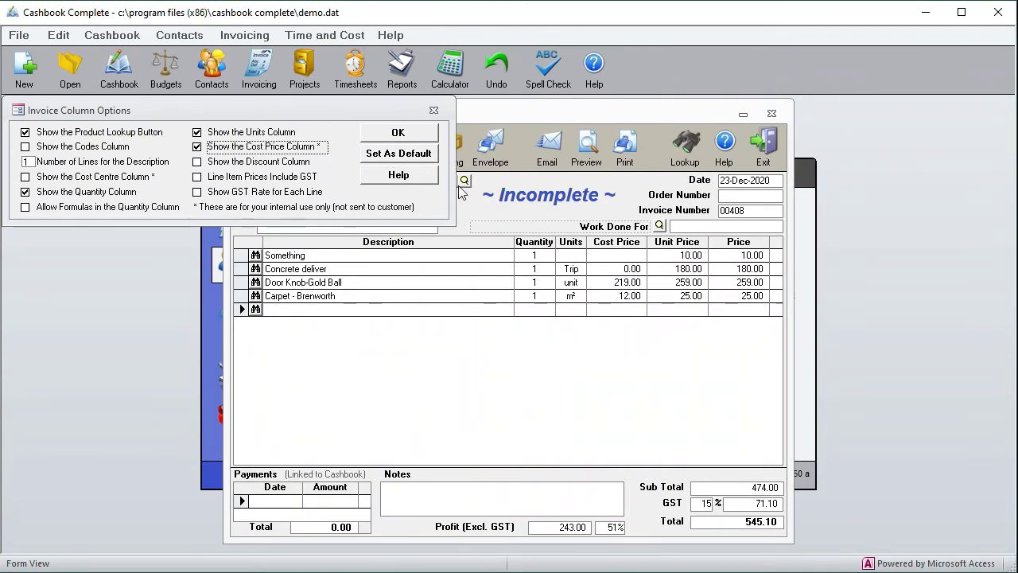
pyautogui.click(271, 148)
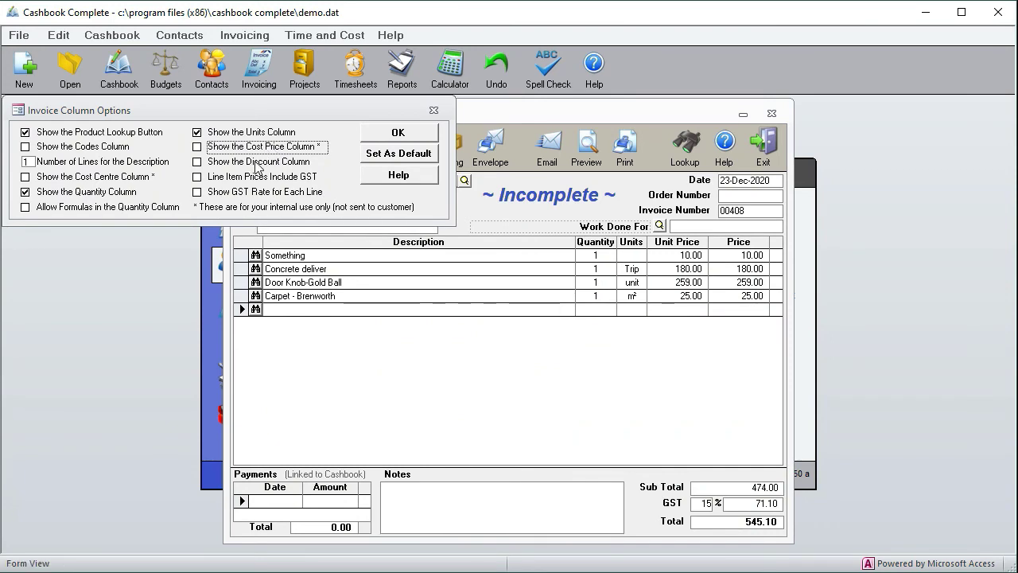
pyautogui.click(256, 162)
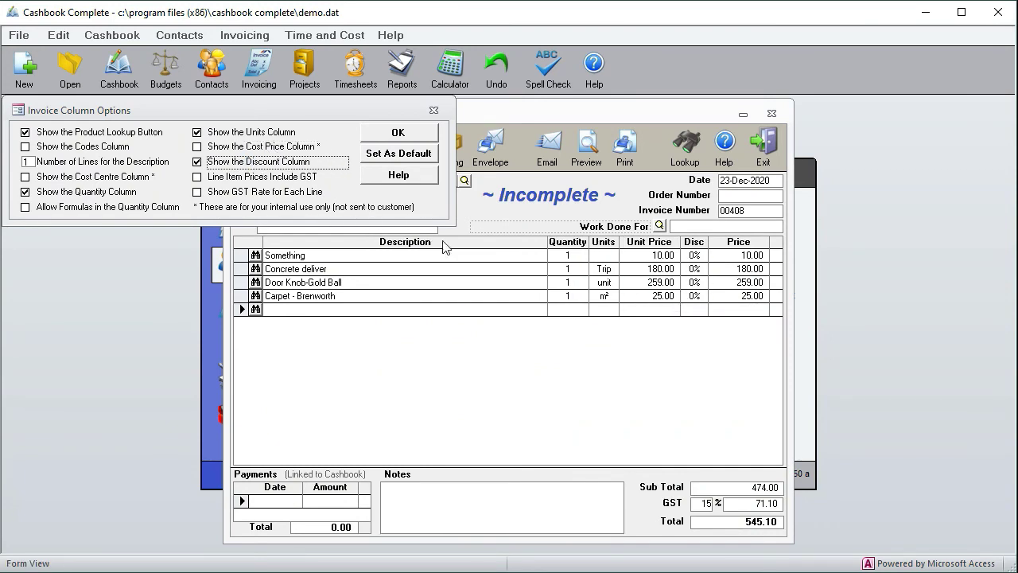
pyautogui.click(235, 162)
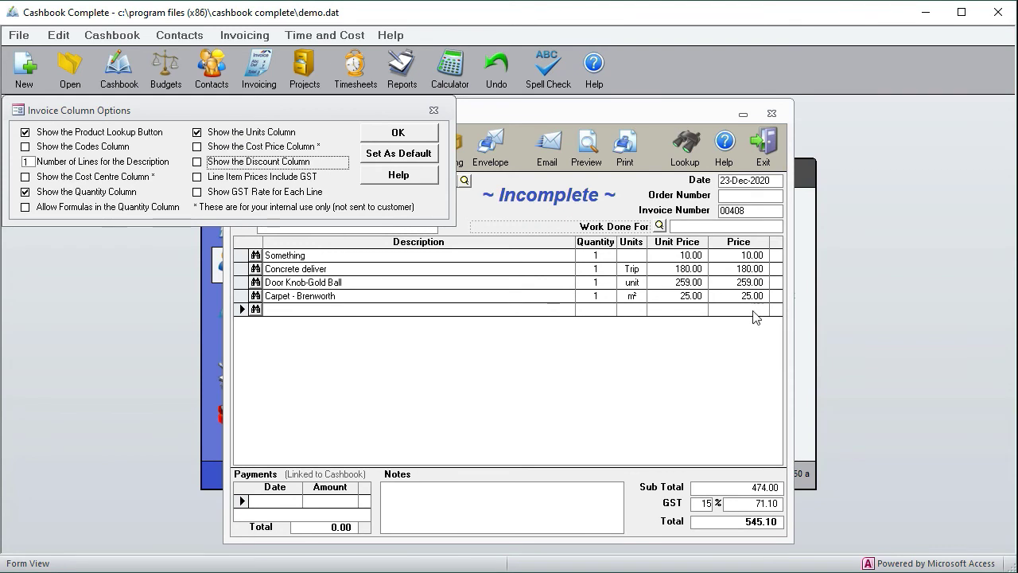
pyautogui.click(279, 181)
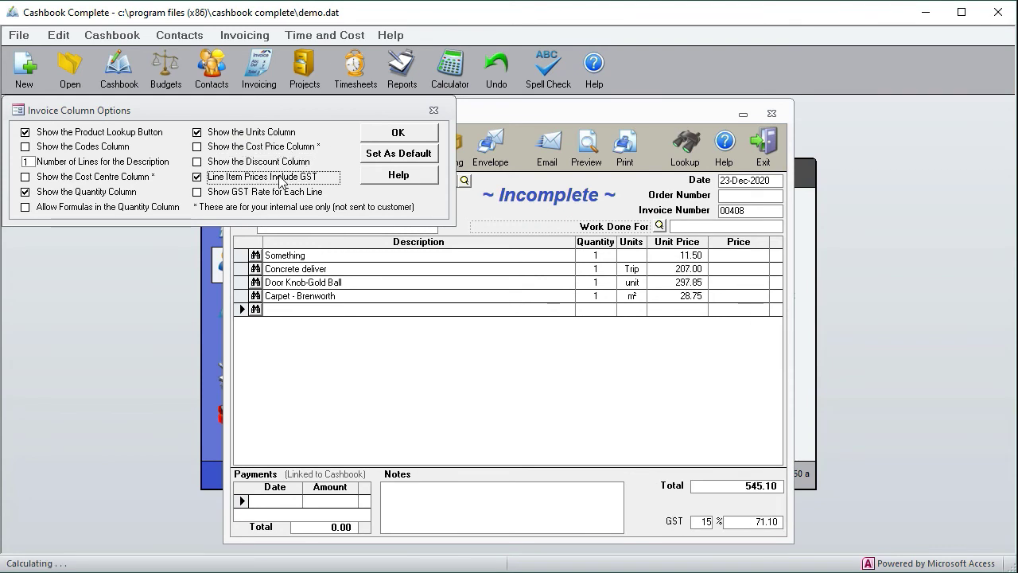
pyautogui.click(279, 182)
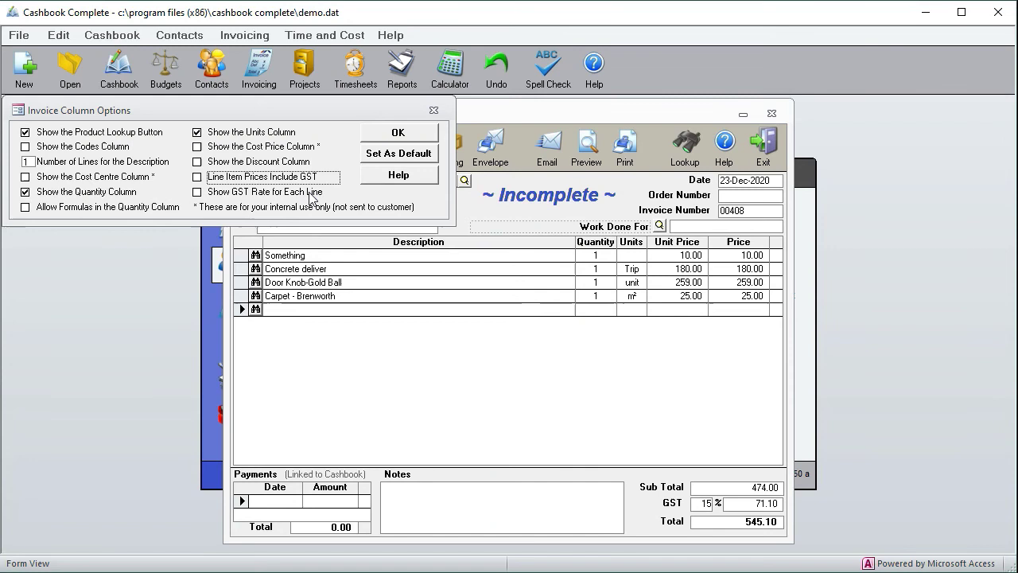
pyautogui.click(307, 194)
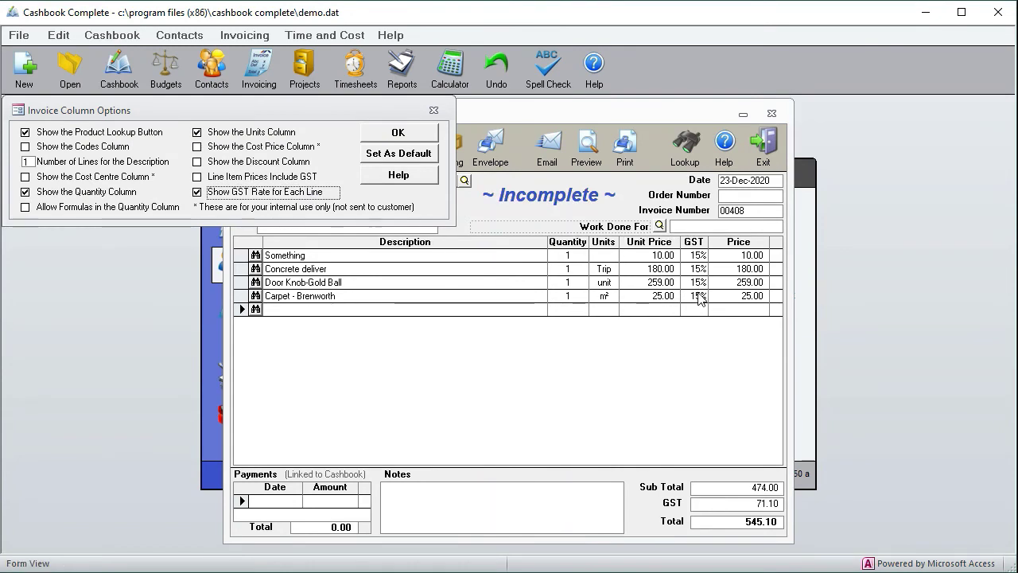
# Set the Carpet - Brenworth line's GST rate to 0%, making GST 67.35 and total 541.35
pyautogui.click(434, 110)
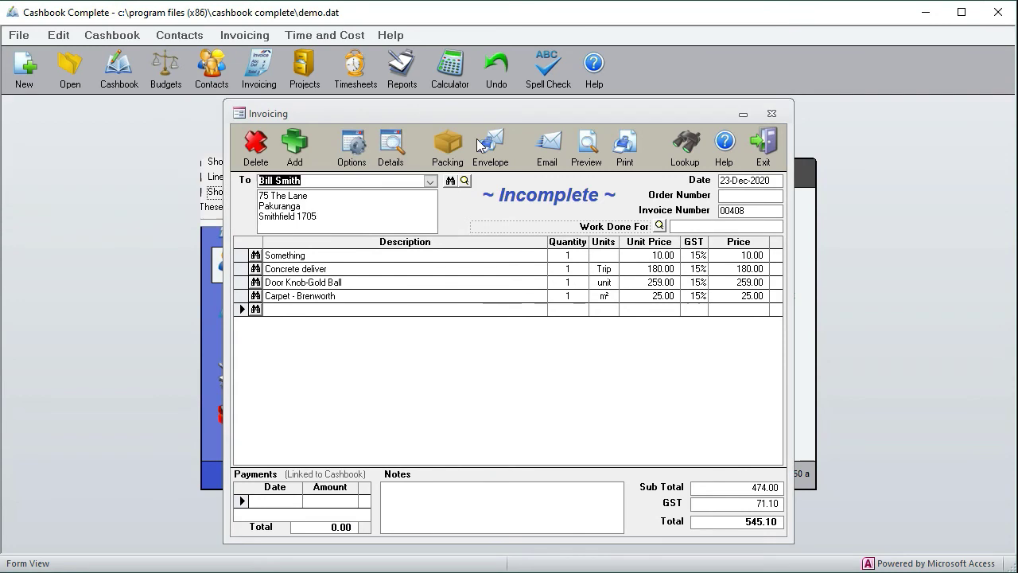
pyautogui.click(688, 295)
pyautogui.write('0')
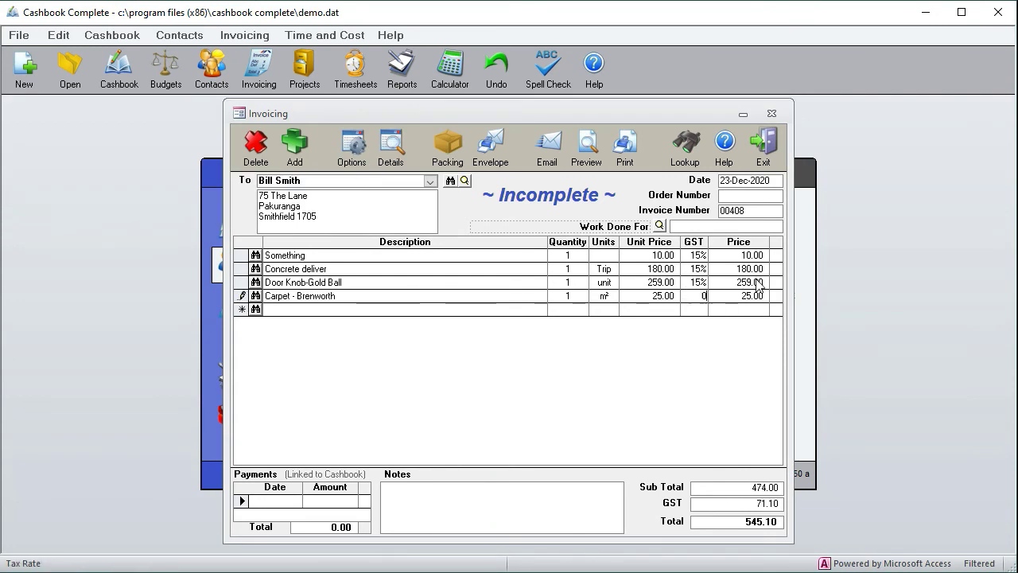
pyautogui.press('Return')
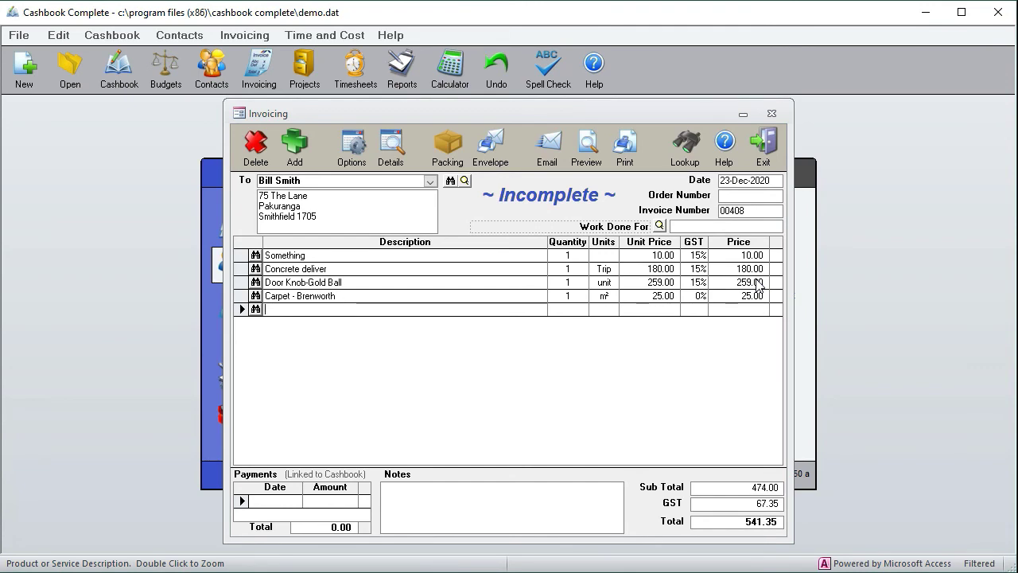
pyautogui.click(355, 152)
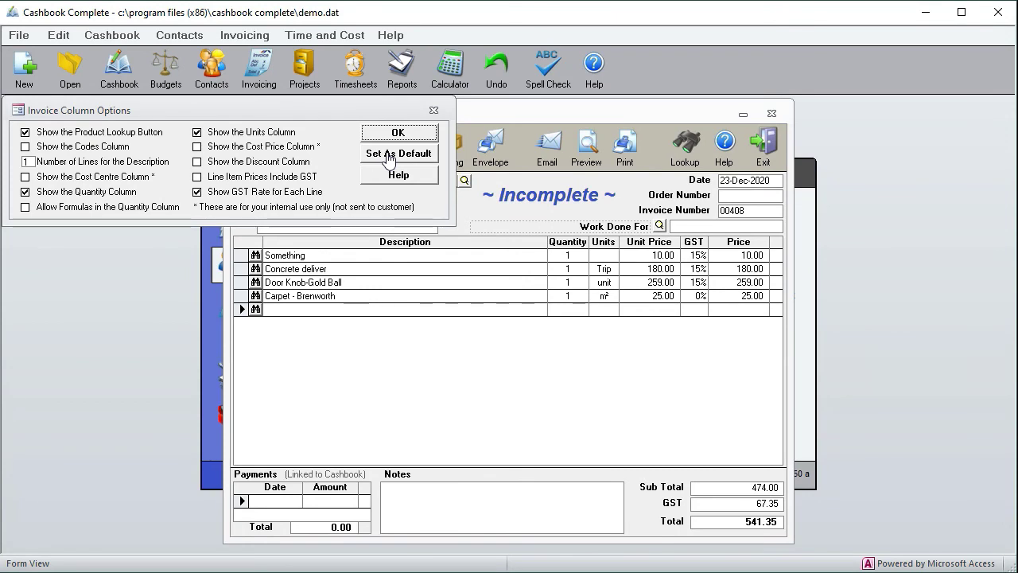
pyautogui.click(433, 109)
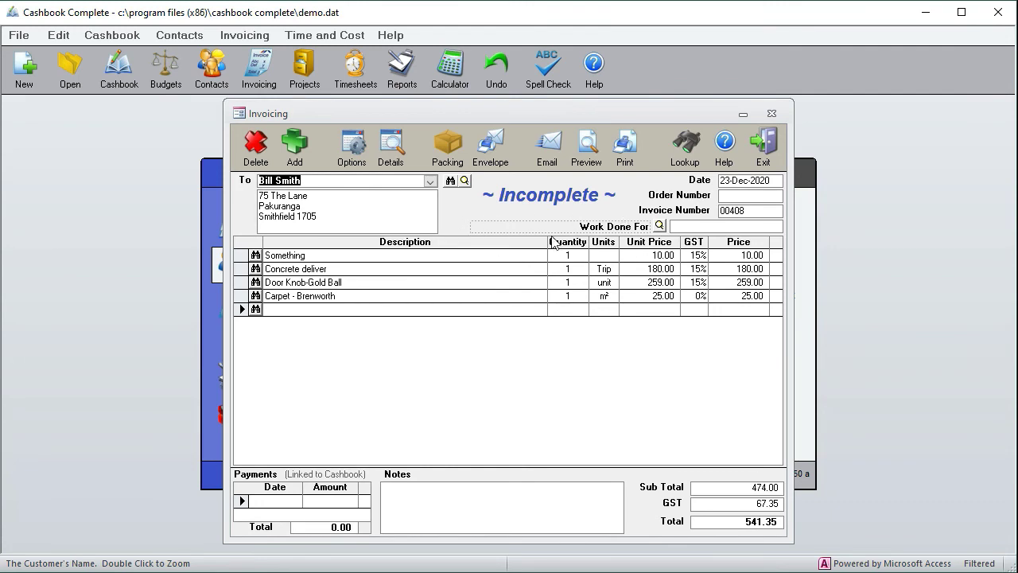
# Replace the 'Work Done For' label text with 'Sub Contractor'
pyautogui.moveTo(581, 228); pyautogui.dragTo(651, 226)
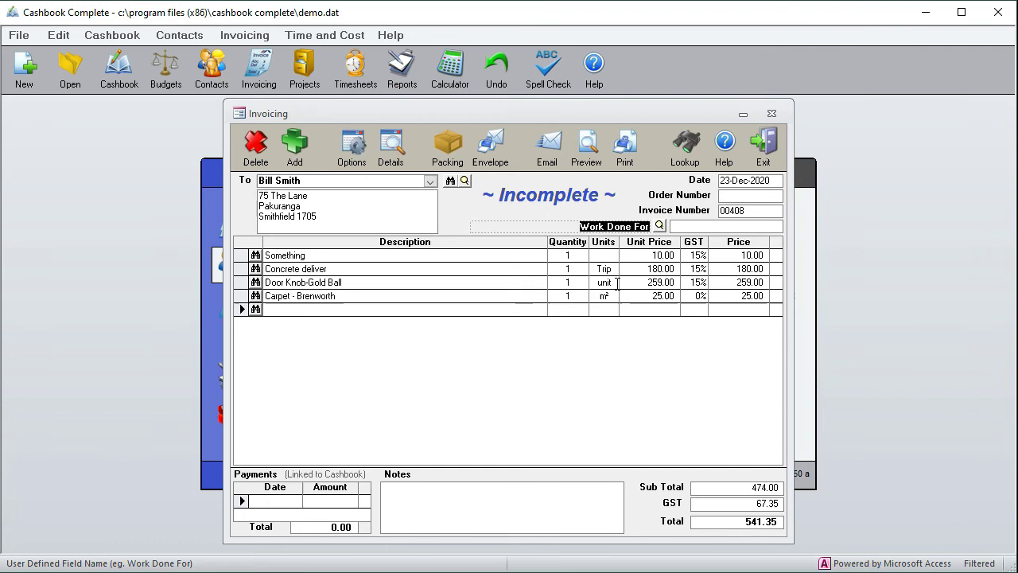
pyautogui.write('Sub ')
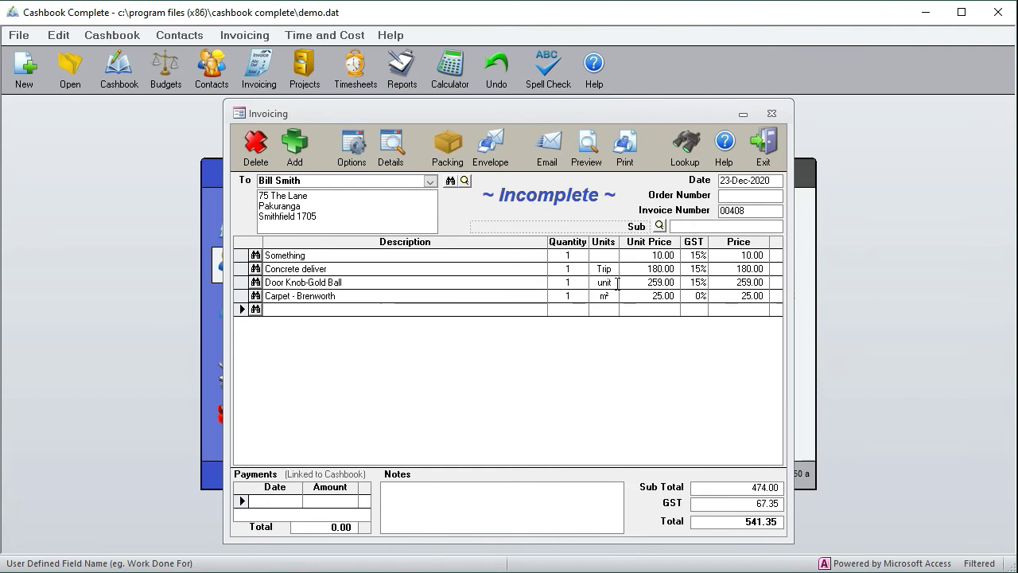
pyautogui.write('Contractor')
# Enter the subcontractor's name in the Sub Contractor field
pyautogui.click(708, 225)
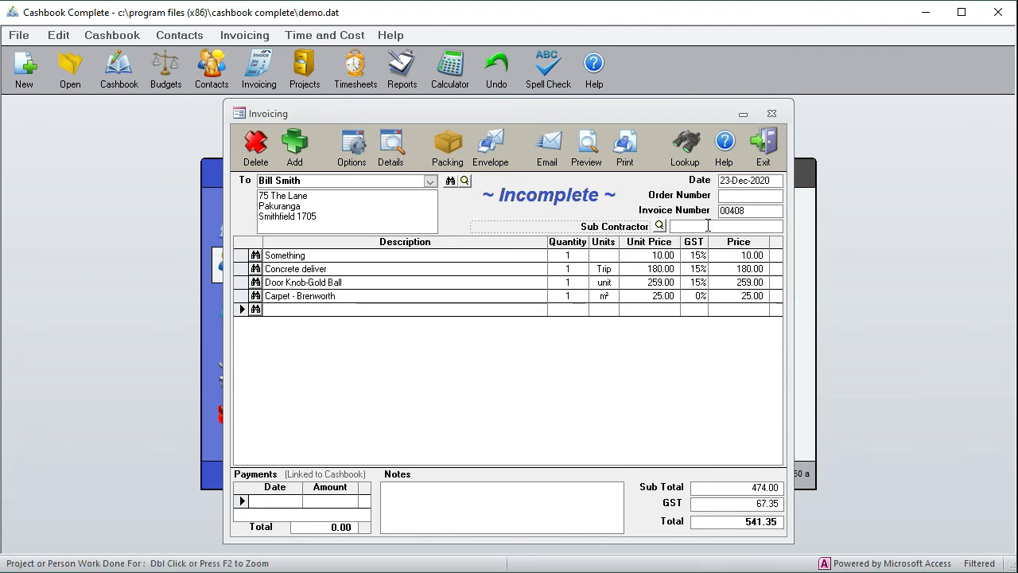
pyautogui.write('Joe Soap')
pyautogui.click(532, 255)
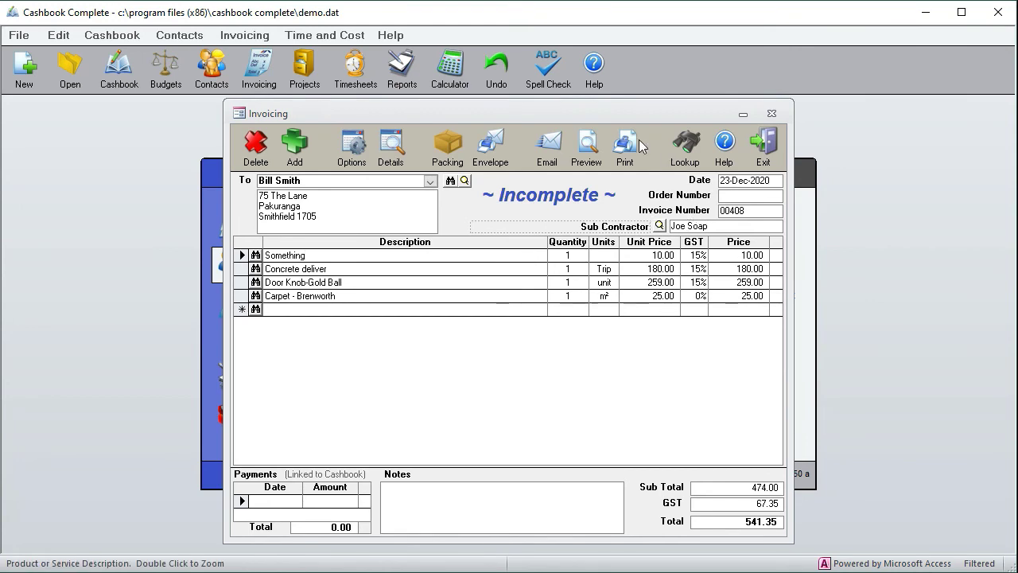
# Preview the invoice, zooming in to confirm the Sub Contractor name prints
pyautogui.click(586, 147)
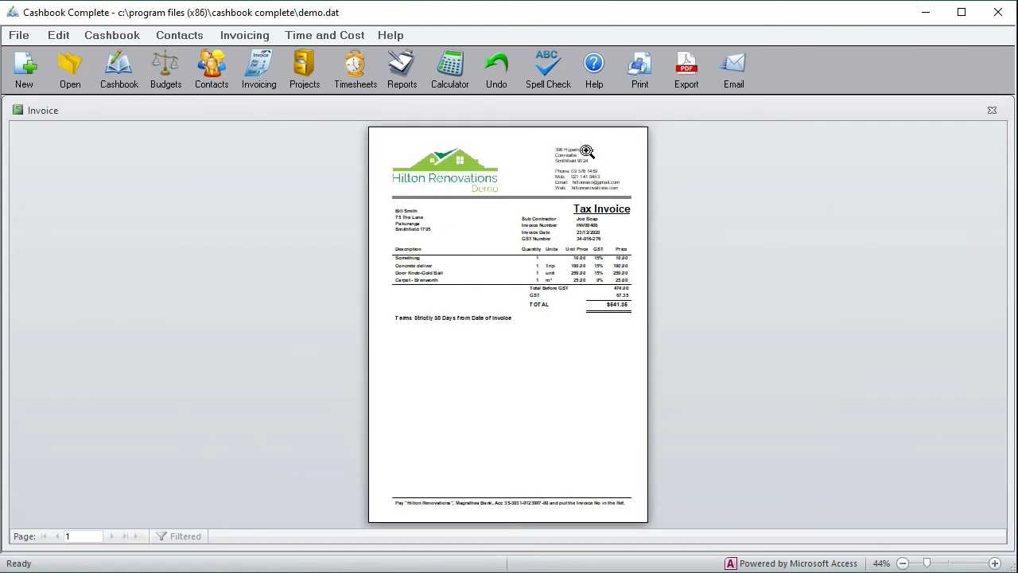
pyautogui.click(580, 227)
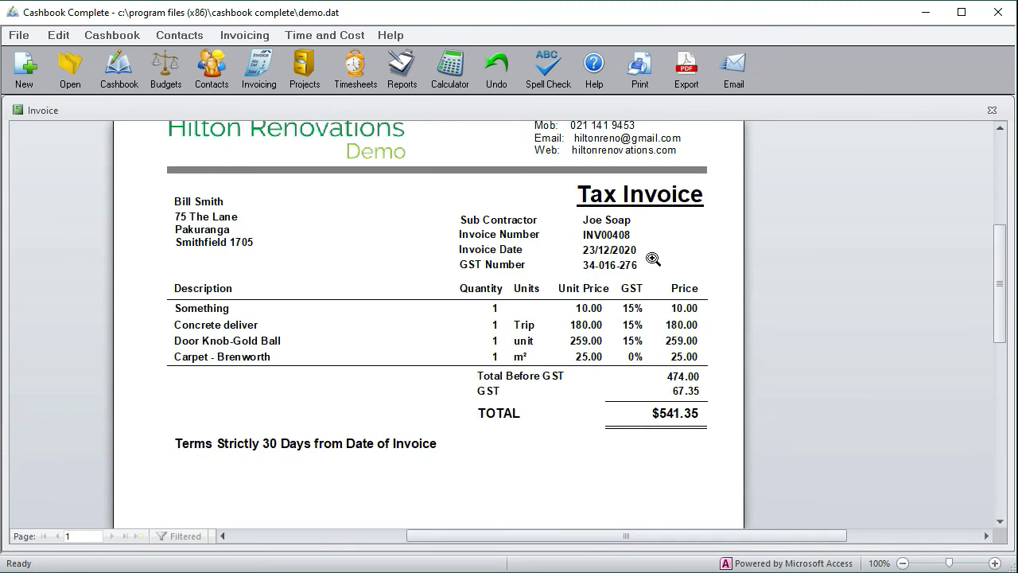
pyautogui.click(991, 109)
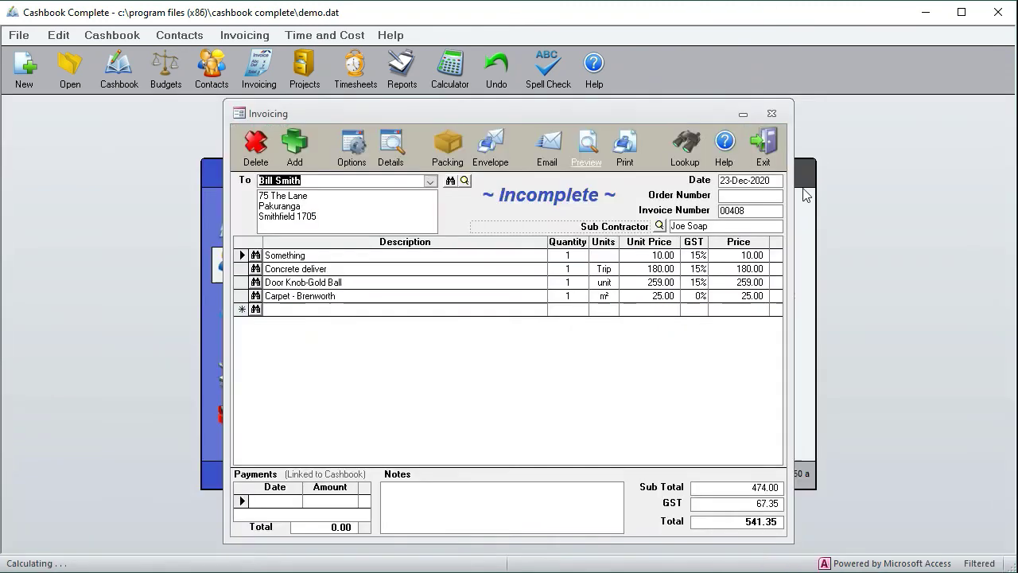
# Add a second line 'kbkjb' under the name in the Sub Contractor text
pyautogui.click(659, 226)
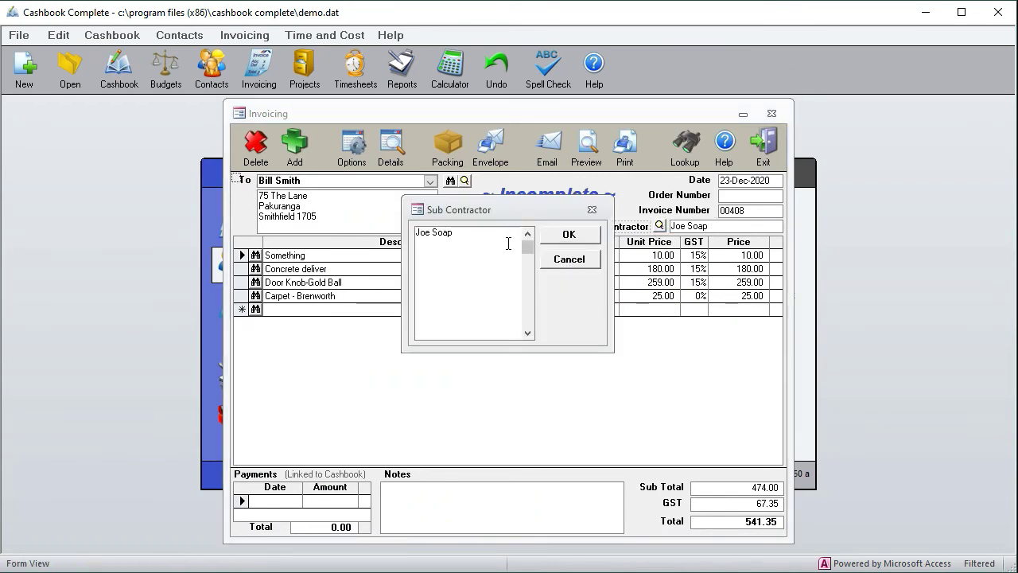
pyautogui.press('Return')
pyautogui.write('kbkjb')
pyautogui.click(569, 233)
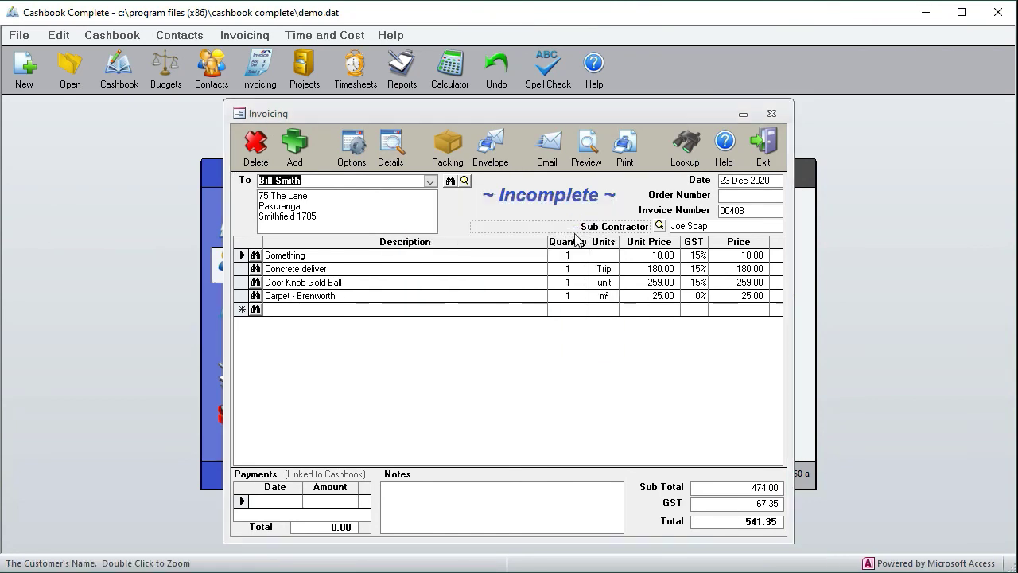
# Preview the invoice zoomed in to check the multi-line Sub Contractor text
pyautogui.click(588, 148)
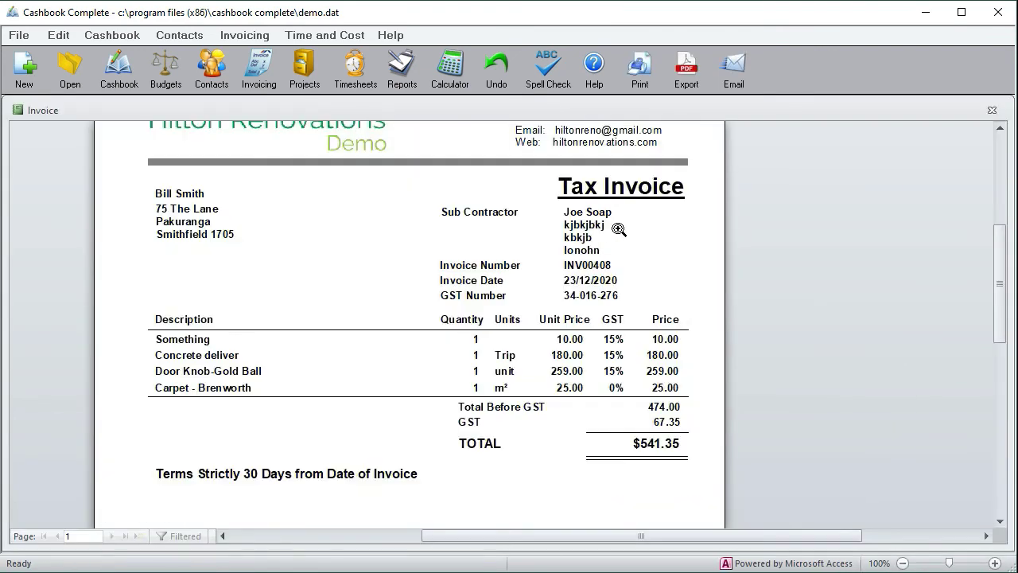
pyautogui.click(594, 228)
pyautogui.click(992, 110)
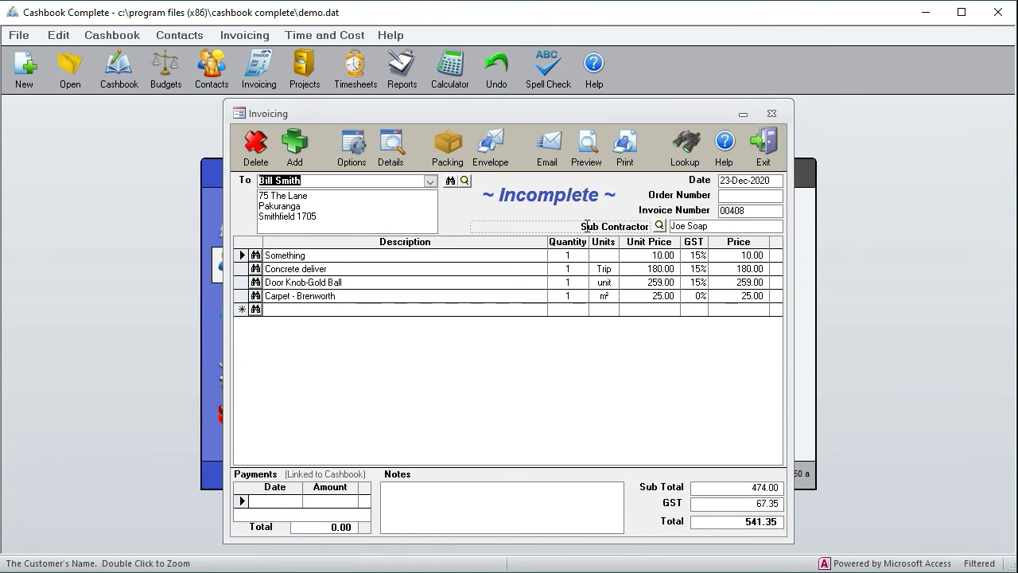
# Close invoice 00408 and open the Invoicing / Statement Setup
pyautogui.click(589, 227)
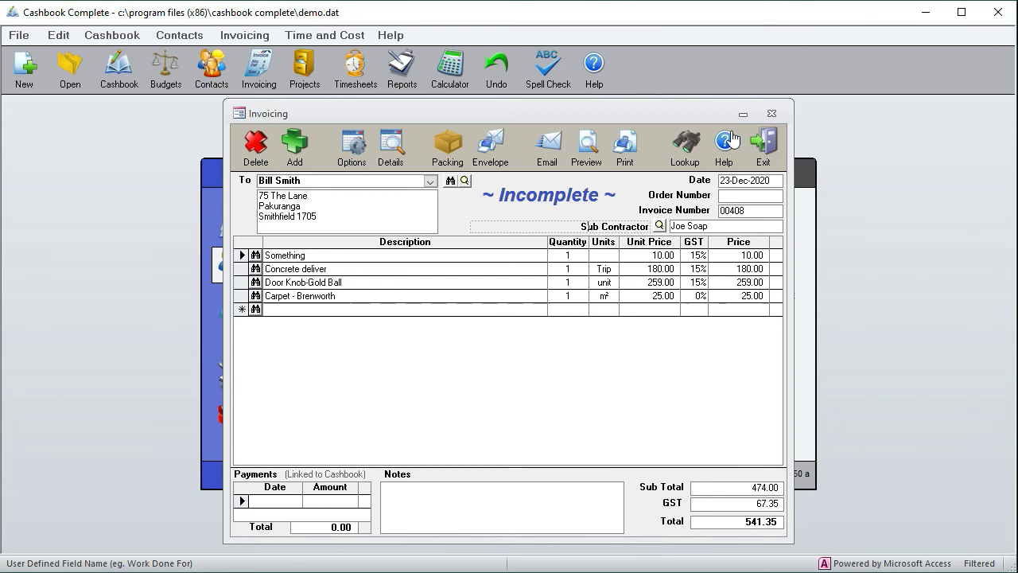
pyautogui.click(772, 114)
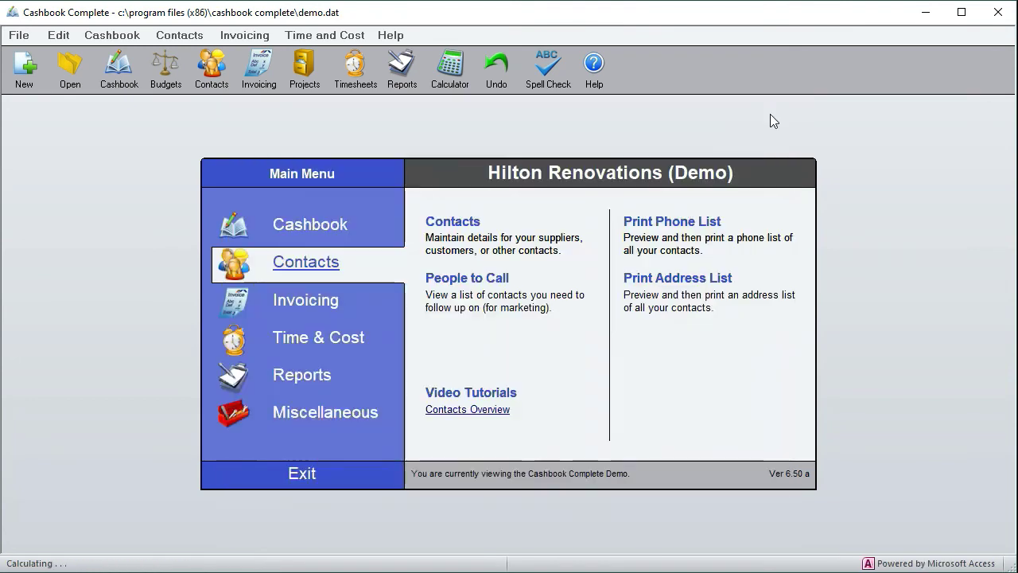
pyautogui.click(239, 40)
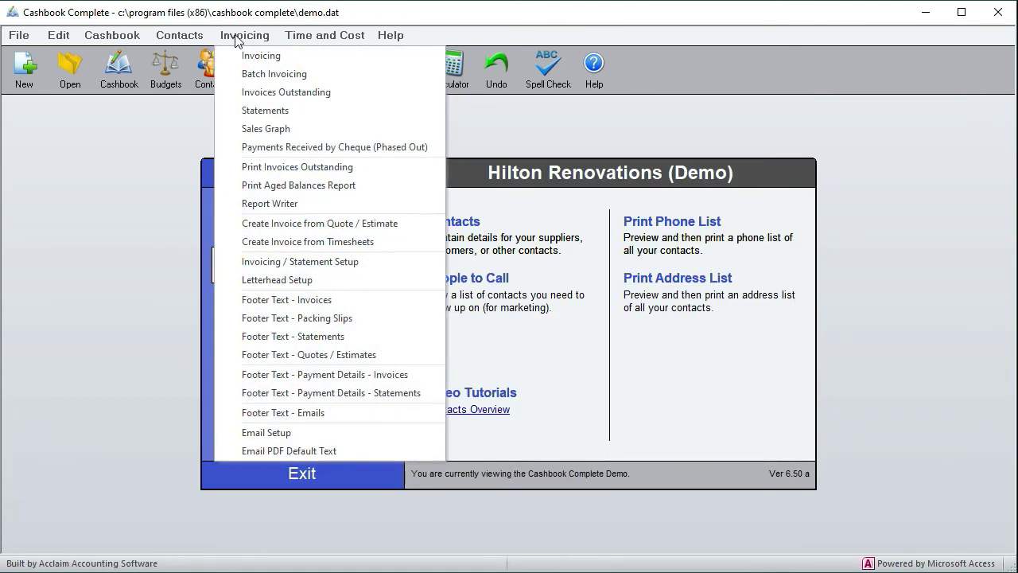
pyautogui.click(299, 261)
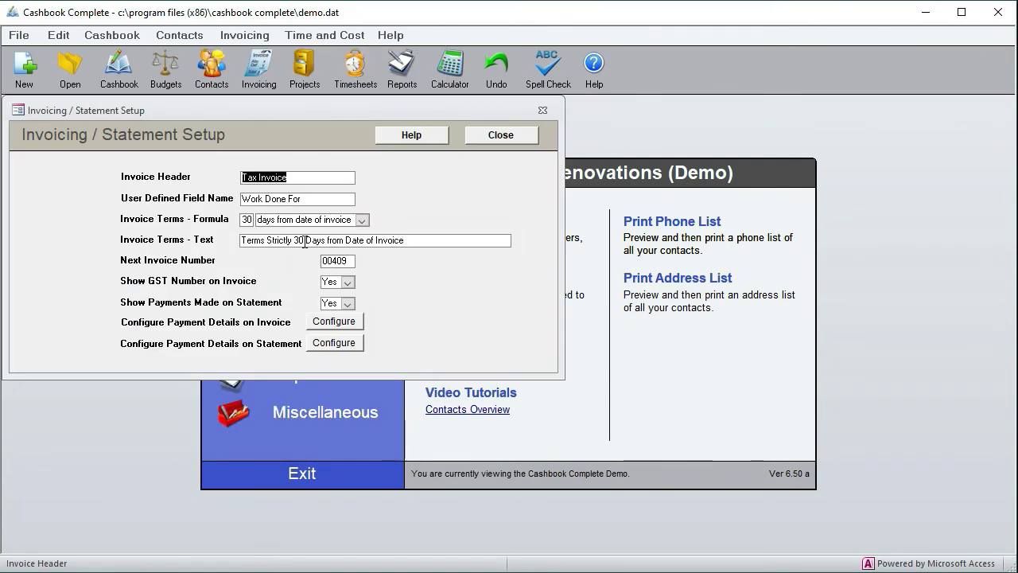
# Review the Tax Invoice header, 30-day terms and next invoice number 00409, then close setup
pyautogui.click(321, 197)
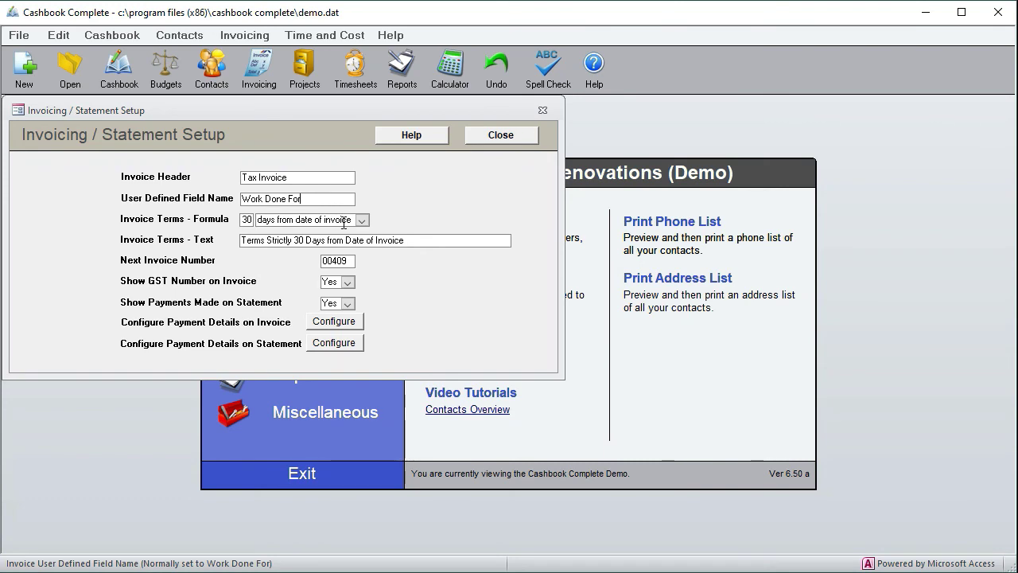
pyautogui.click(325, 241)
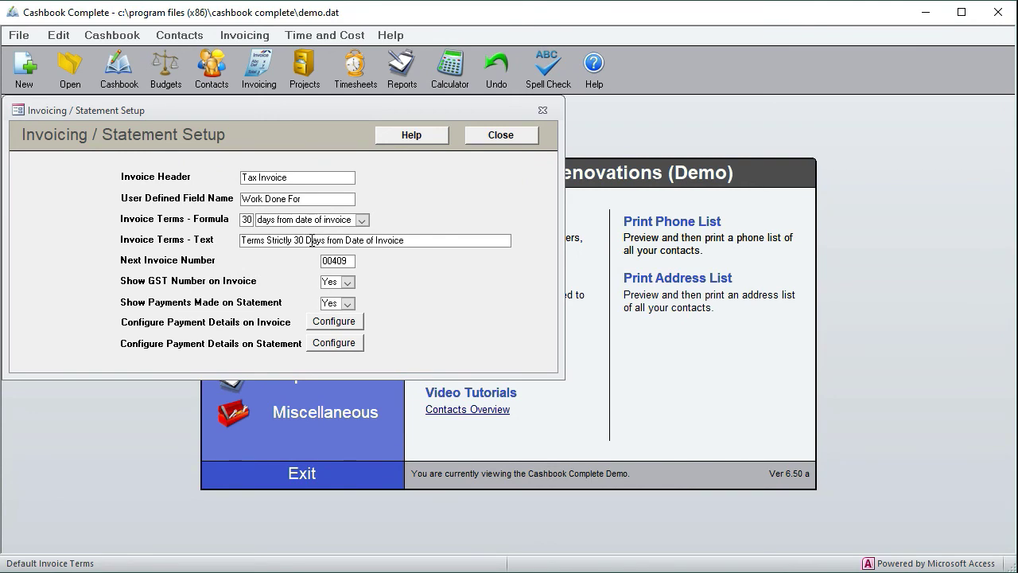
pyautogui.click(335, 259)
pyautogui.click(543, 114)
# Open Footer Text - Invoices and preview the blank-footer invoice page, zooming in and out
pyautogui.click(243, 38)
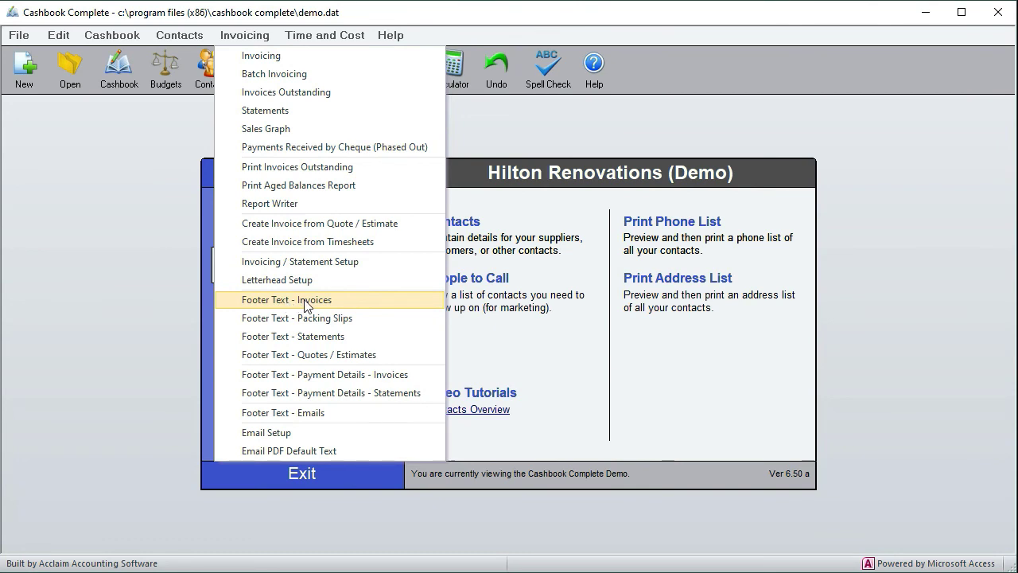
pyautogui.click(307, 307)
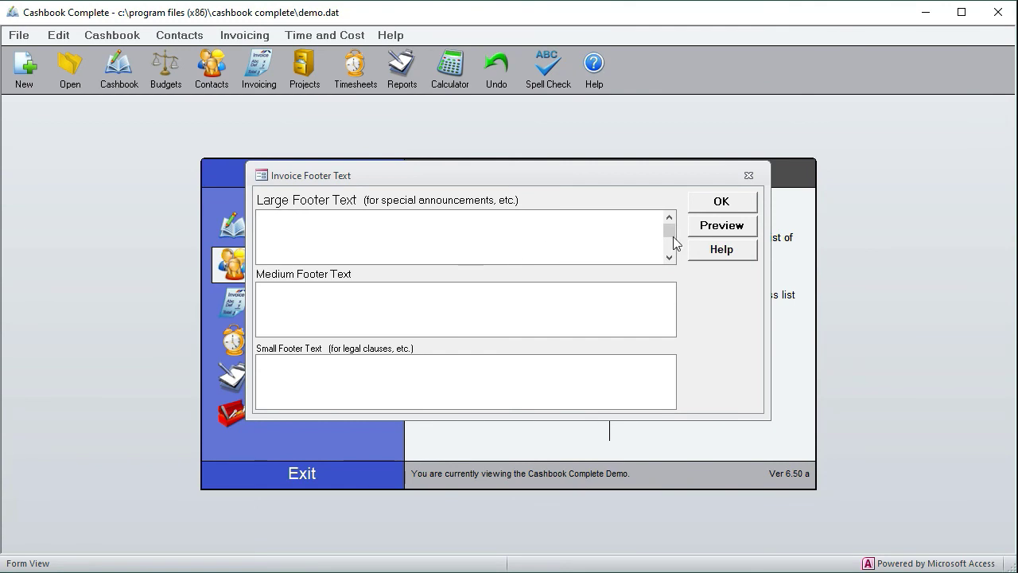
pyautogui.click(724, 227)
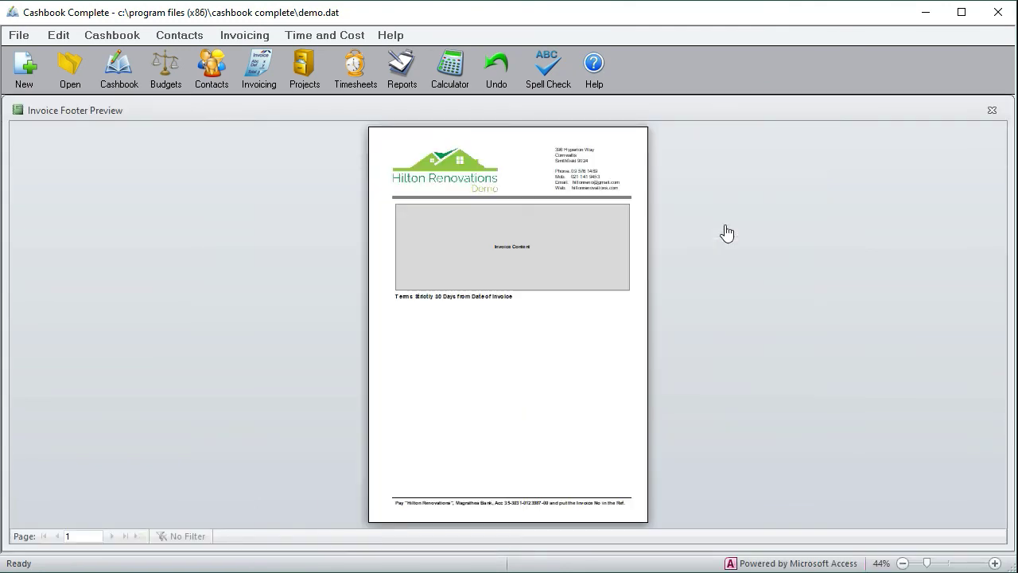
pyautogui.click(516, 202)
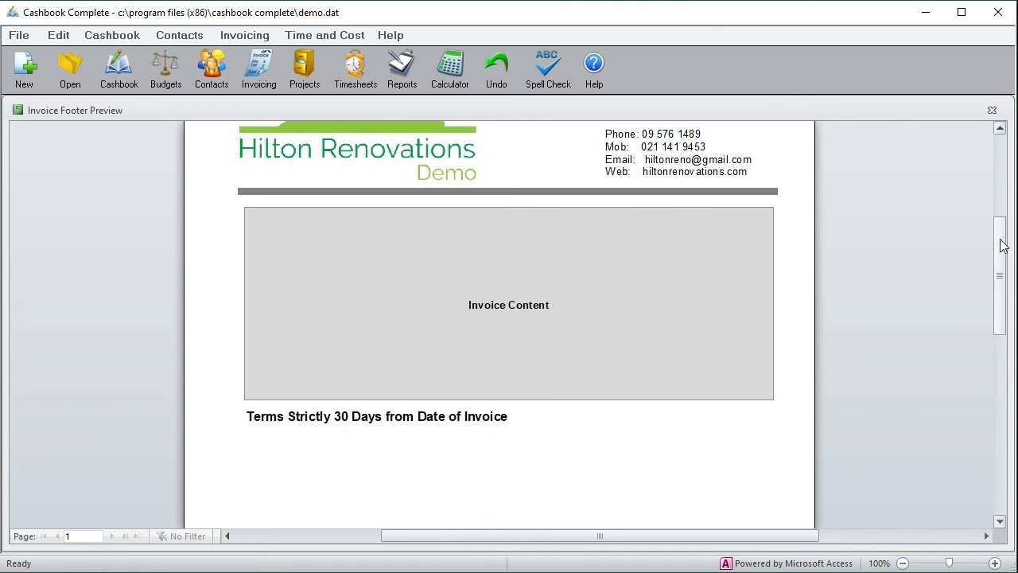
pyautogui.scroll(1, 1001, 232)
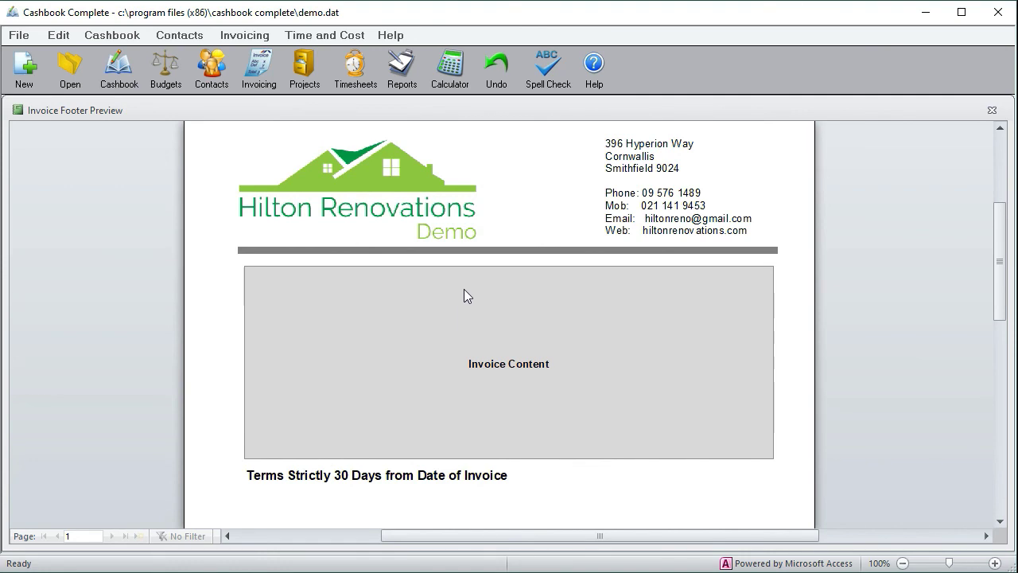
pyautogui.click(466, 345)
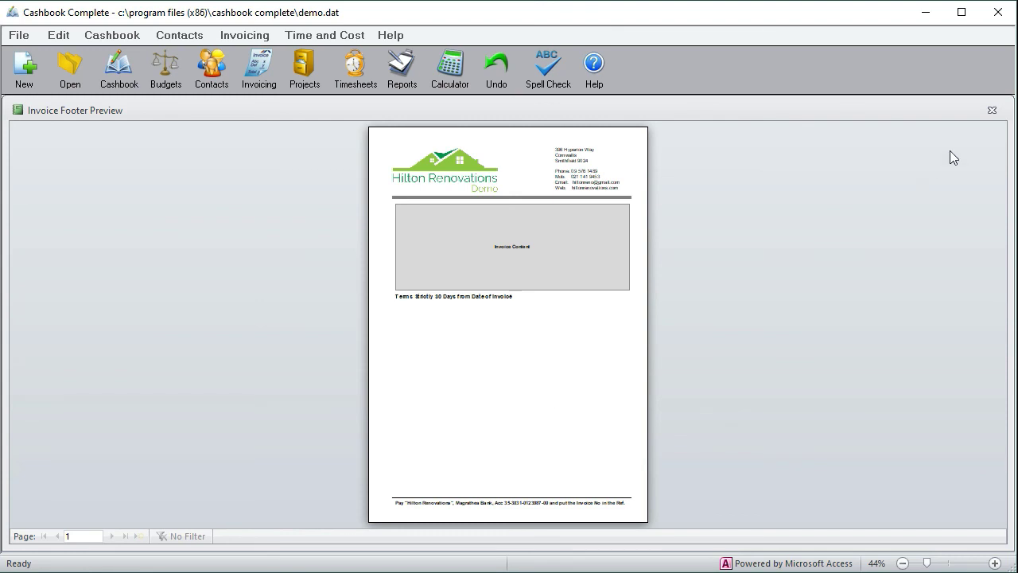
pyautogui.click(991, 111)
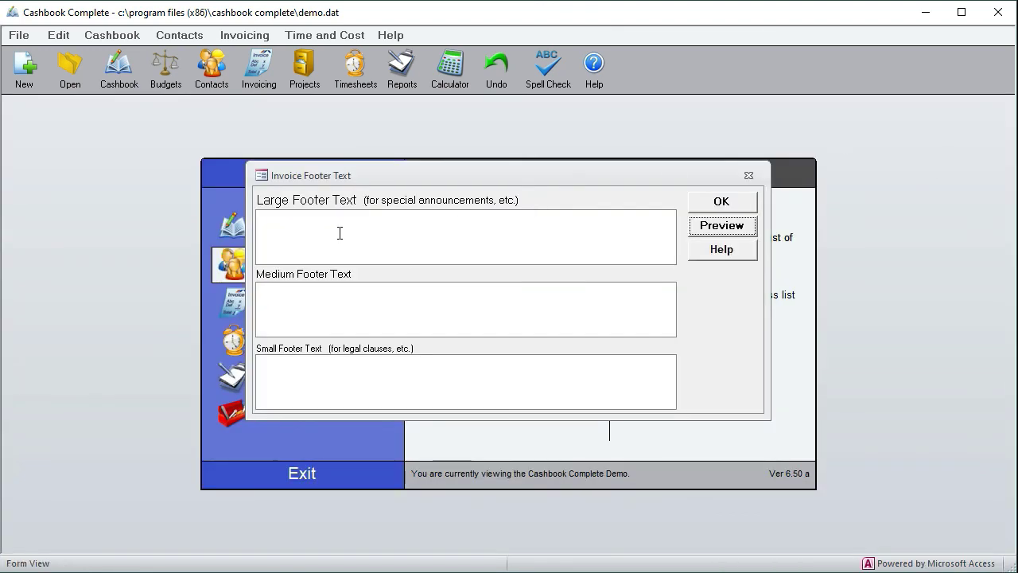
# Copy the 'Romalpa Clause' heading from Help into the Large Footer Text
pyautogui.click(725, 257)
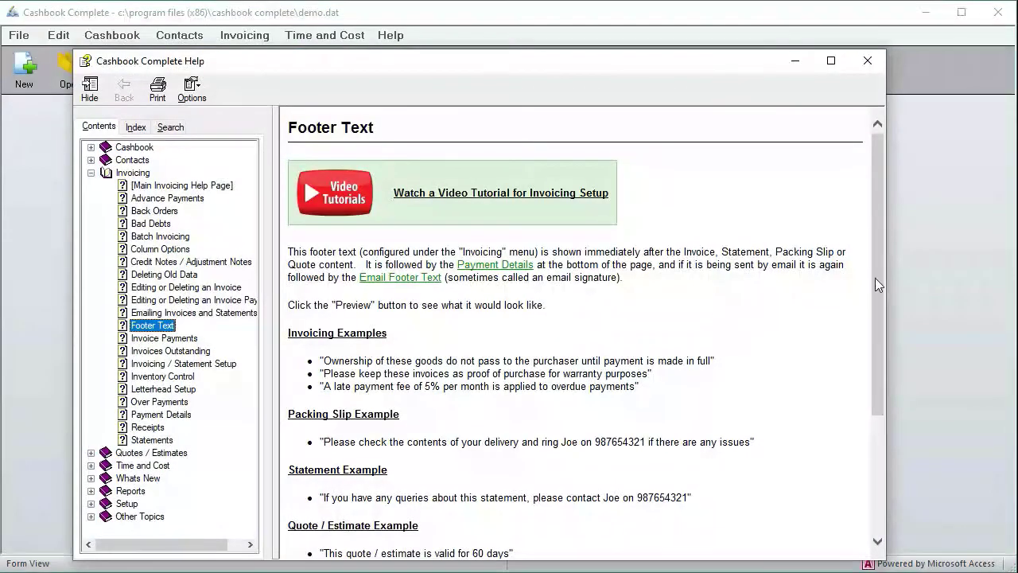
pyautogui.scroll(-3, 879, 298)
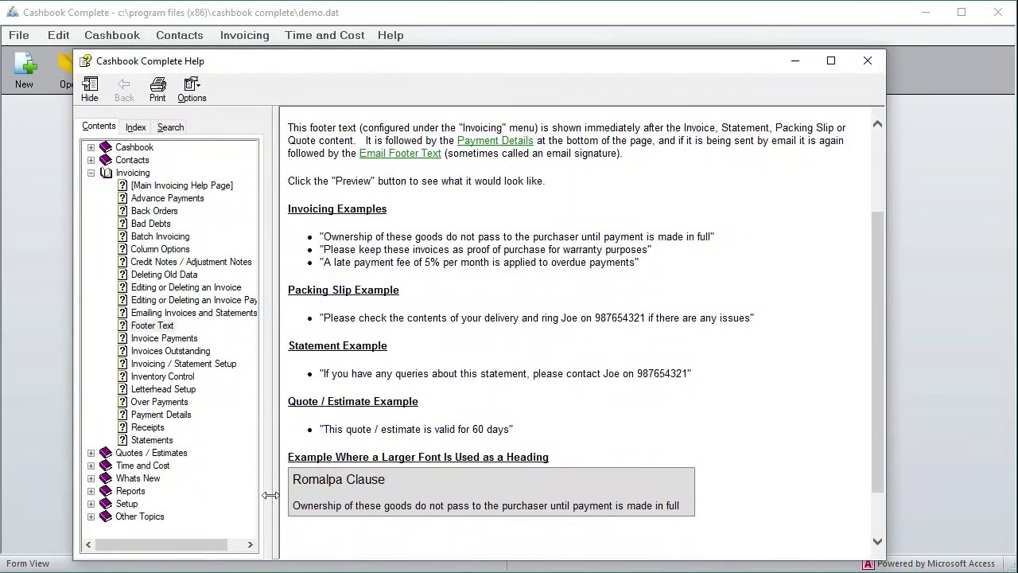
pyautogui.moveTo(294, 479); pyautogui.dragTo(390, 489)
pyautogui.hotkey('ctrl', 'c')
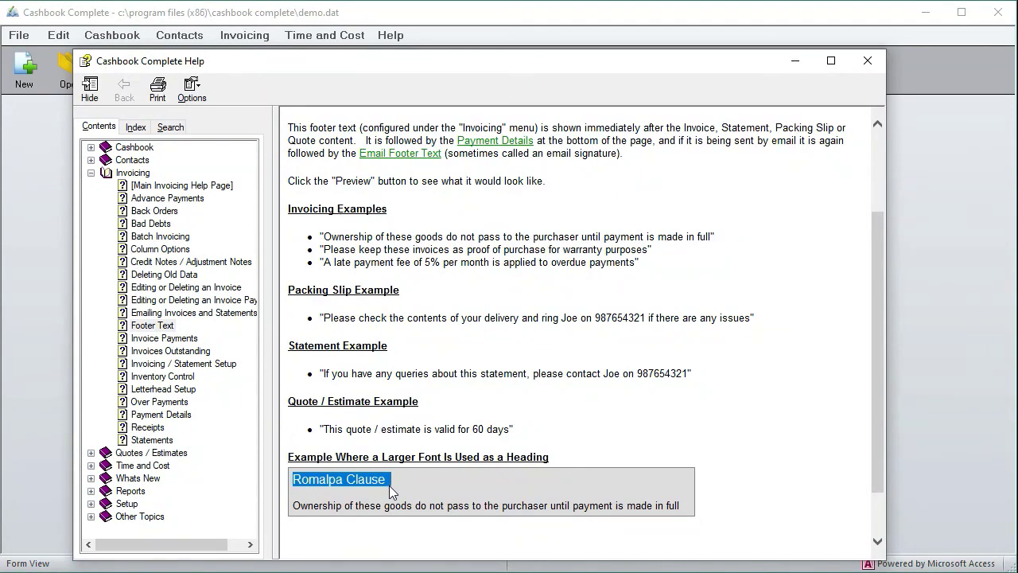
pyautogui.click(867, 61)
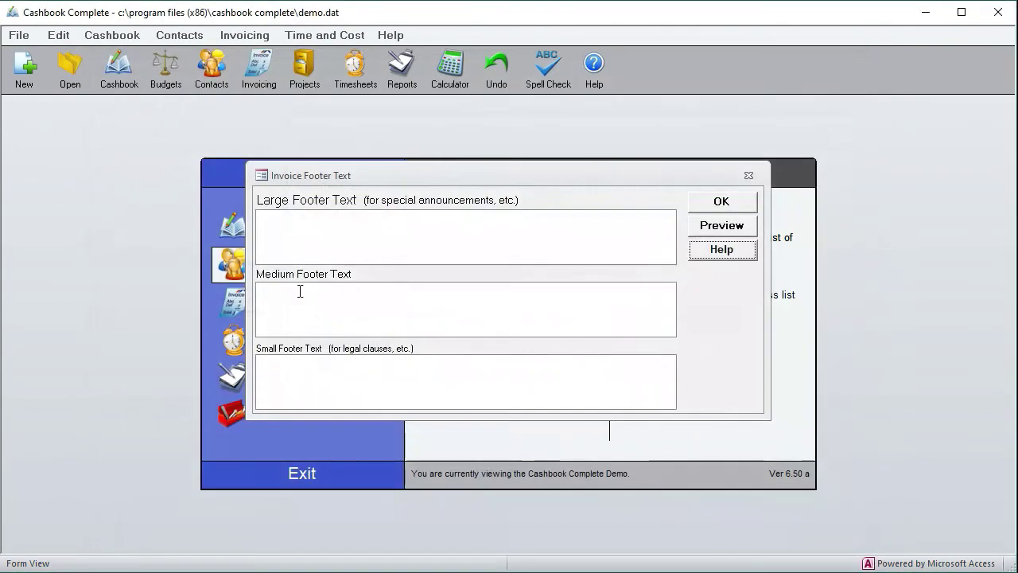
pyautogui.click(317, 228)
pyautogui.hotkey('ctrl', 'v')
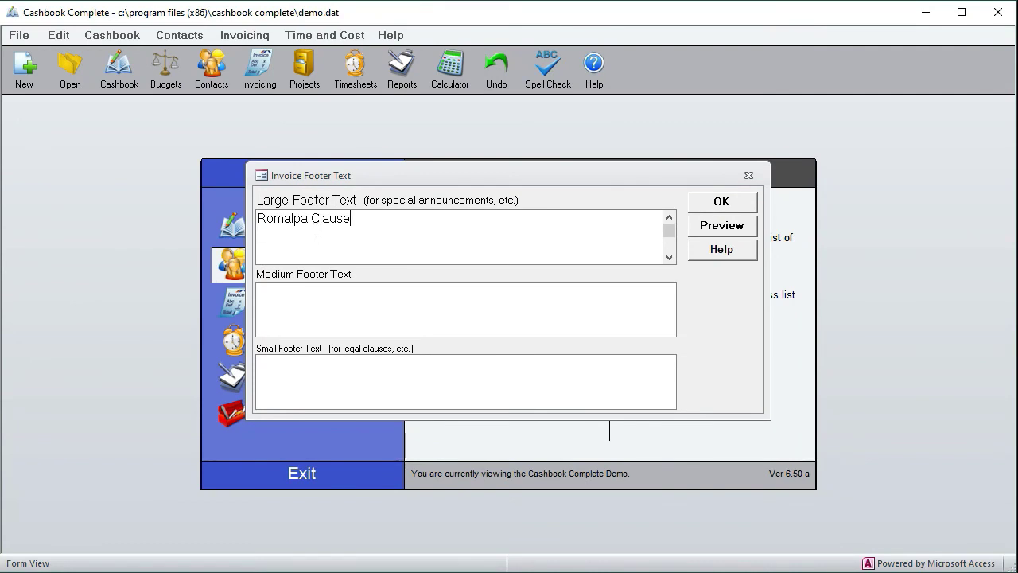
# Copy the ownership-of-goods-until-paid sentence from Help into the Medium Footer Text
pyautogui.click(720, 251)
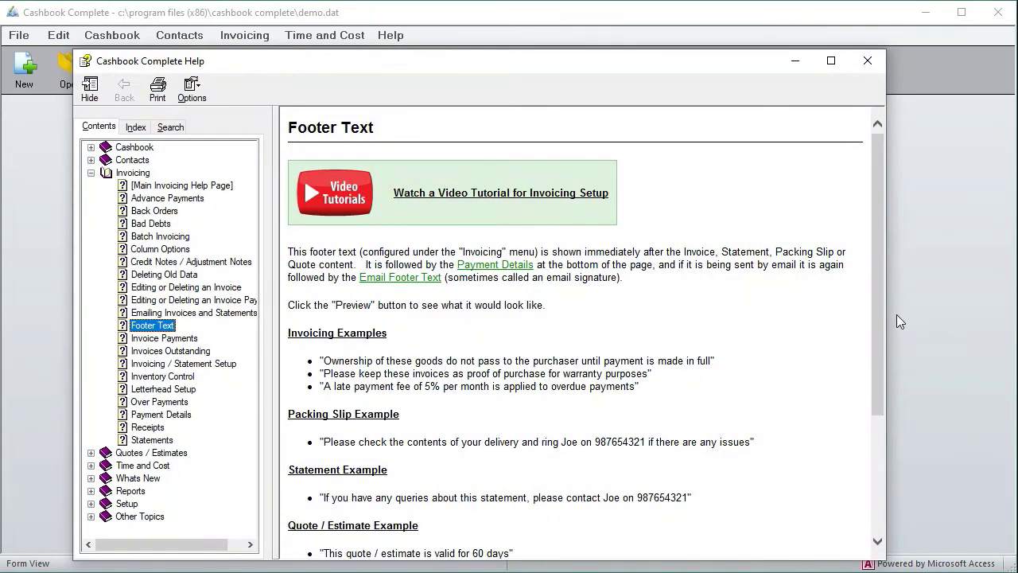
pyautogui.moveTo(880, 327); pyautogui.dragTo(869, 418)
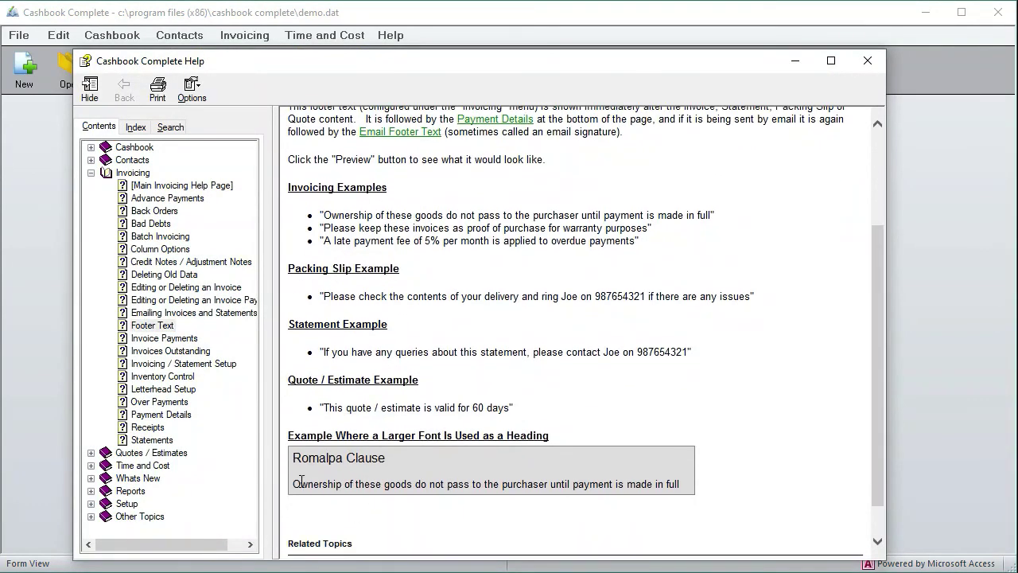
pyautogui.moveTo(294, 487); pyautogui.dragTo(678, 484)
pyautogui.hotkey('ctrl', 'c')
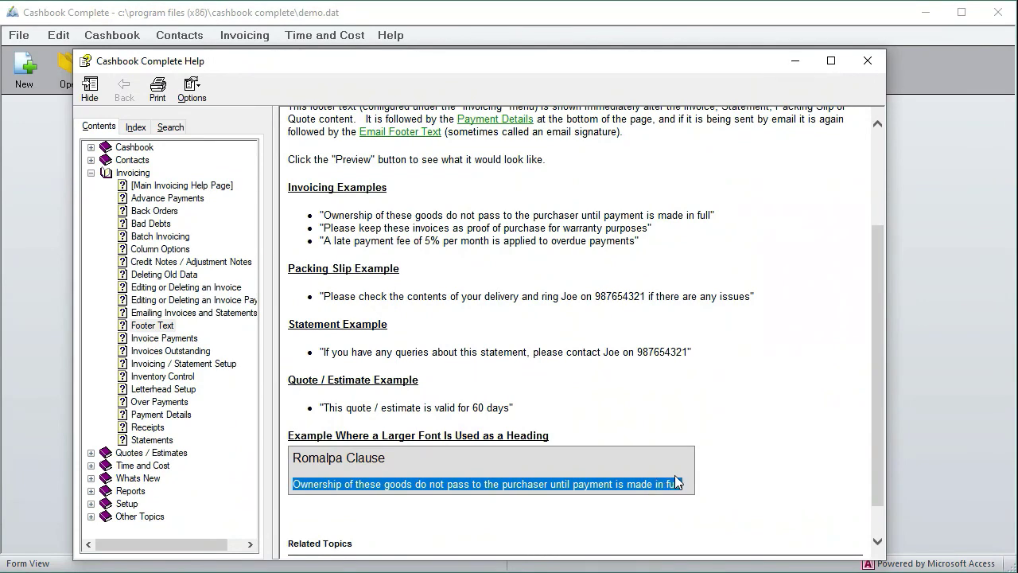
pyautogui.click(867, 61)
pyautogui.click(366, 302)
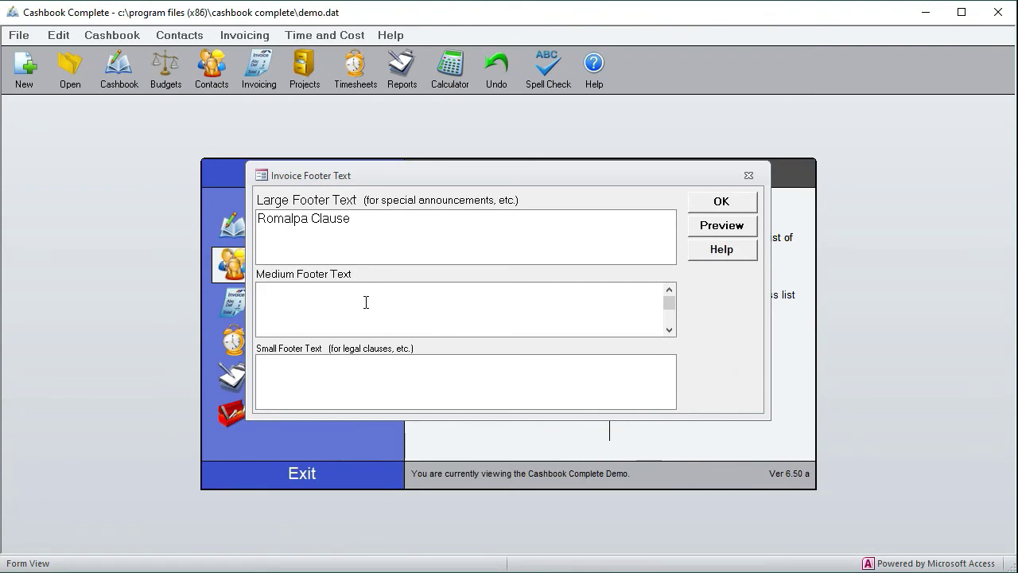
pyautogui.hotkey('ctrl', 'v')
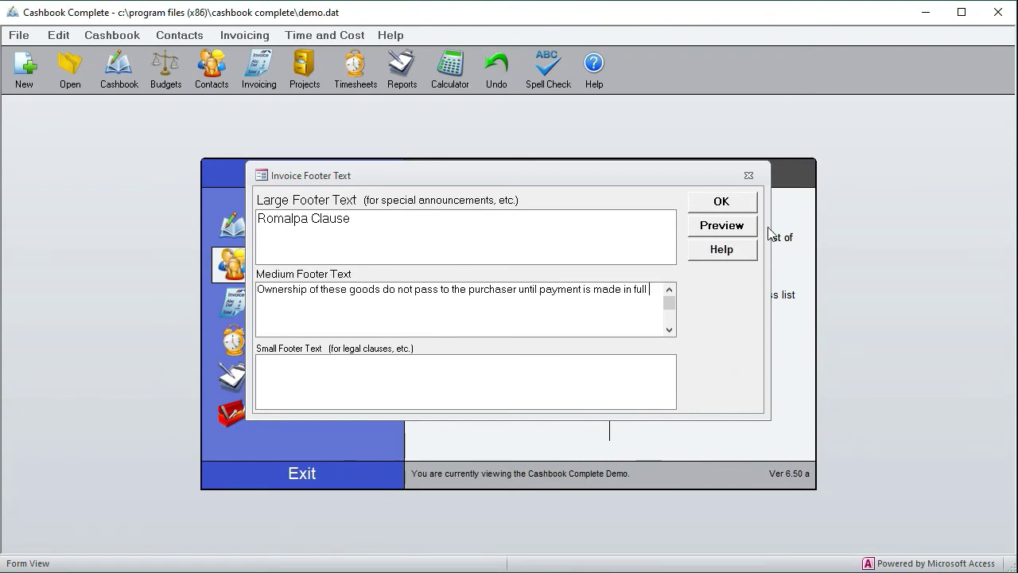
# Preview the invoice, zooming in to check the new footer text, then close the preview
pyautogui.click(724, 225)
pyautogui.click(545, 315)
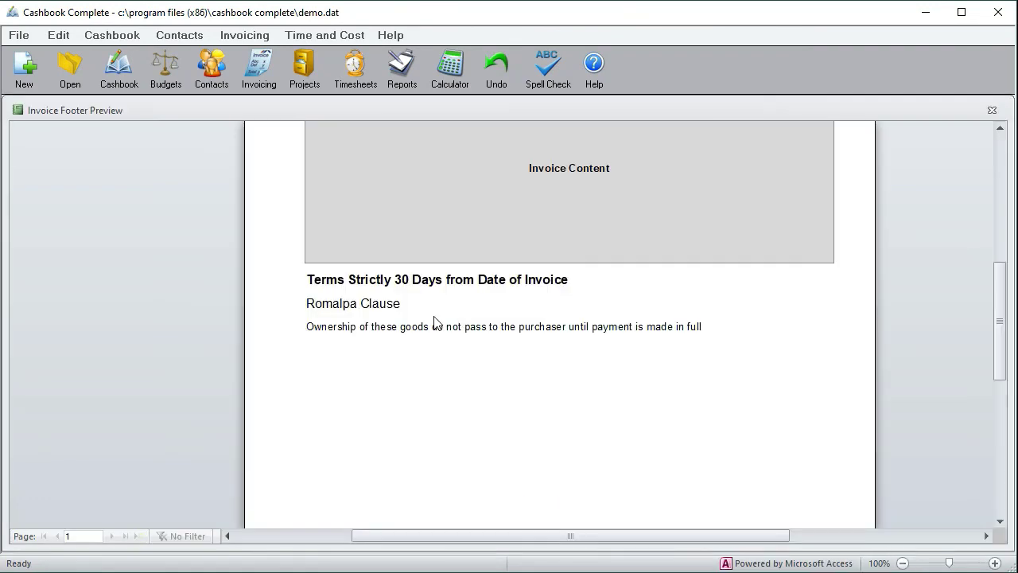
pyautogui.click(343, 320)
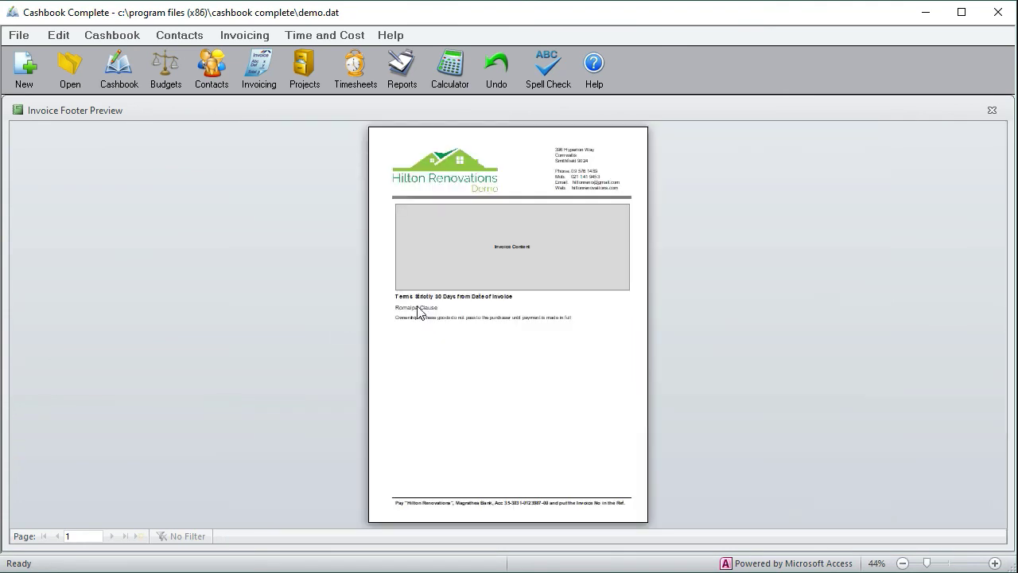
pyautogui.click(420, 311)
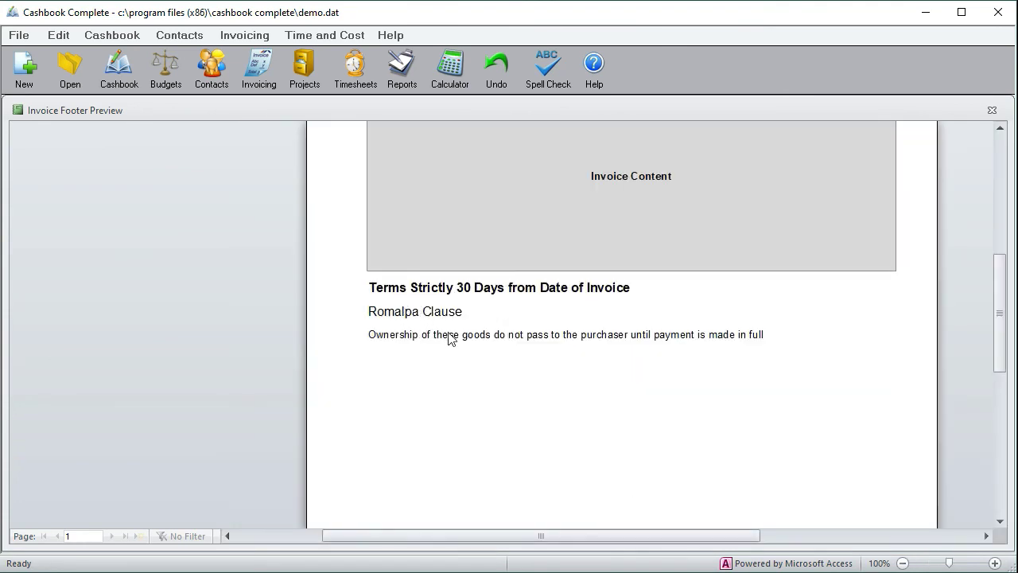
pyautogui.click(991, 111)
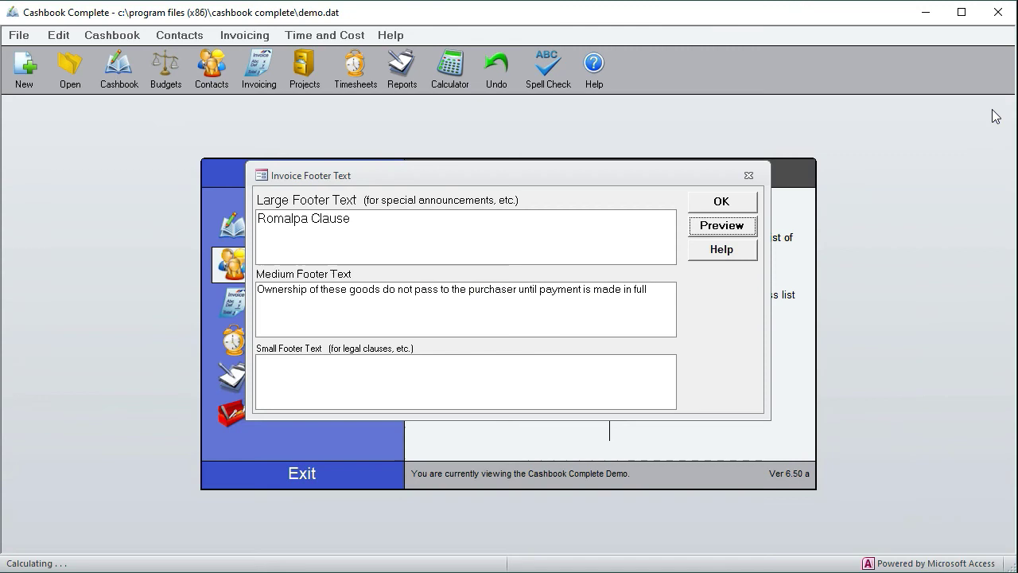
# Leave the footer text settings and open Invoicing > Footer Text - Payment Details - Invoices
pyautogui.click(747, 176)
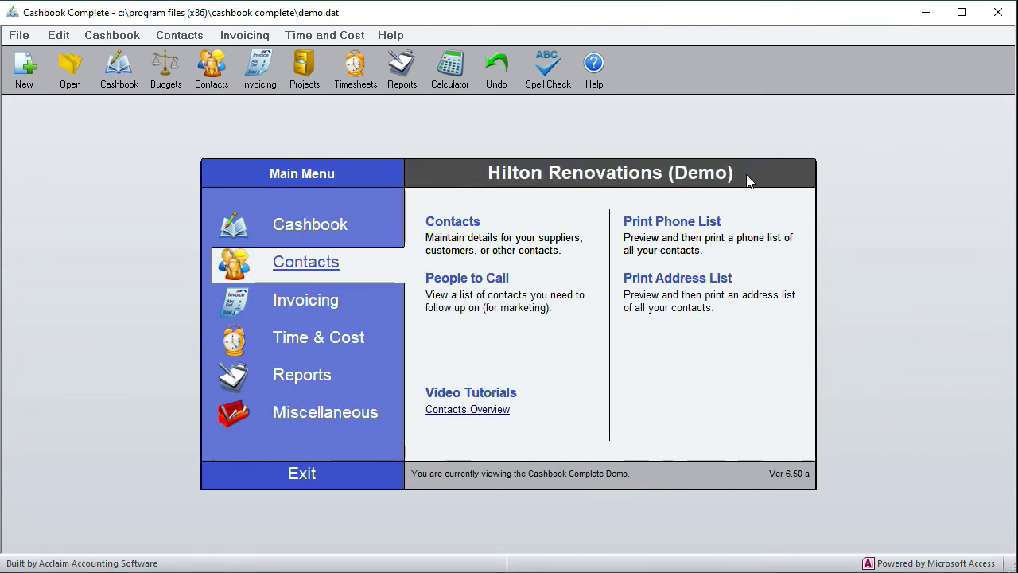
pyautogui.click(241, 37)
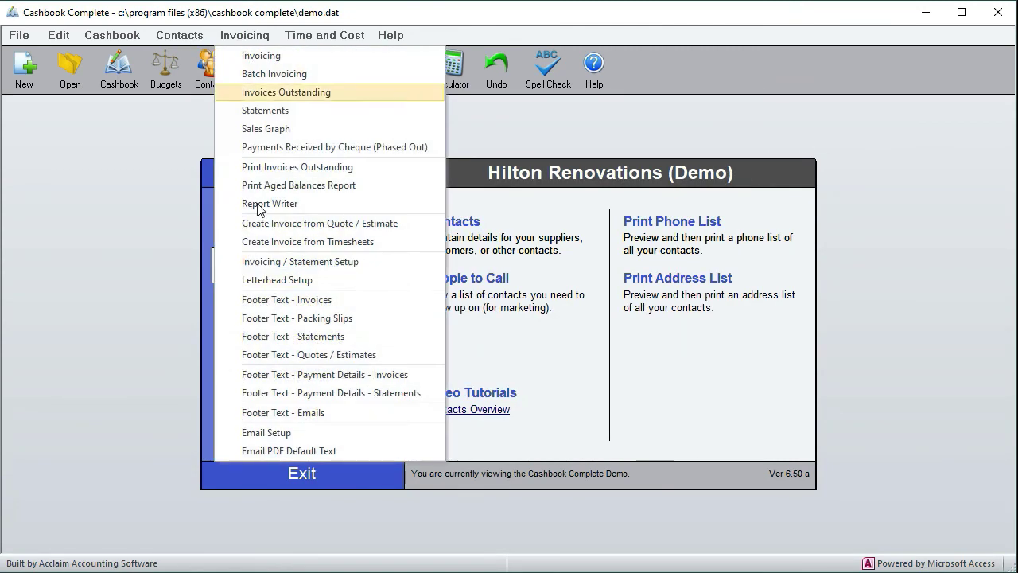
pyautogui.click(302, 378)
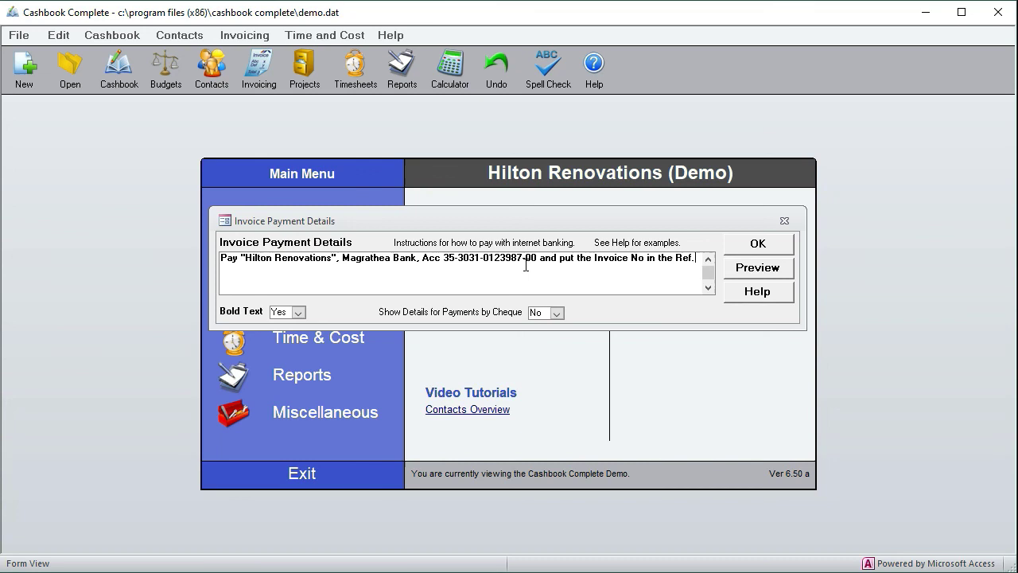
# Preview the invoice's payment-details footer, then close the preview and the dialog
pyautogui.click(745, 268)
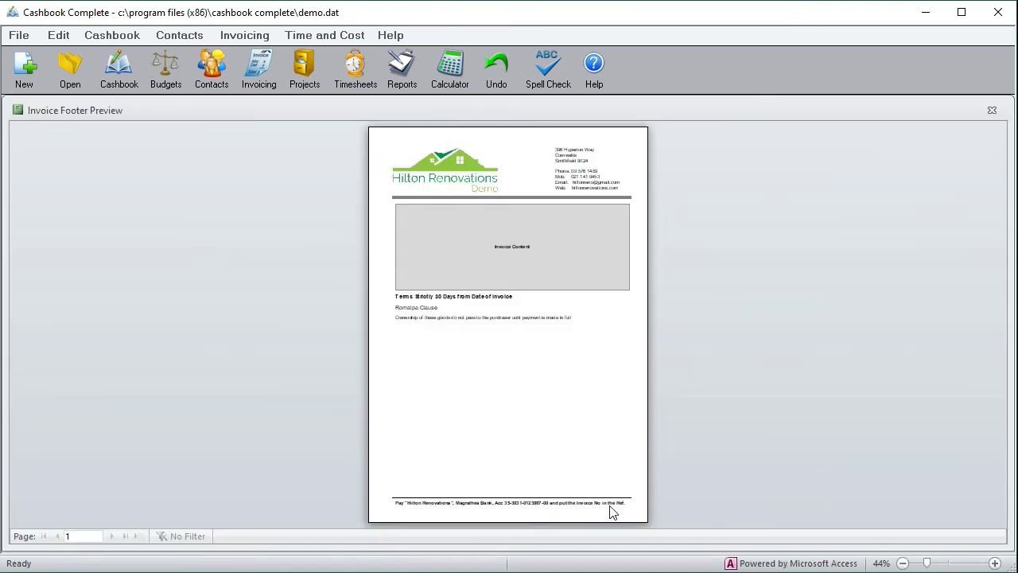
pyautogui.click(991, 110)
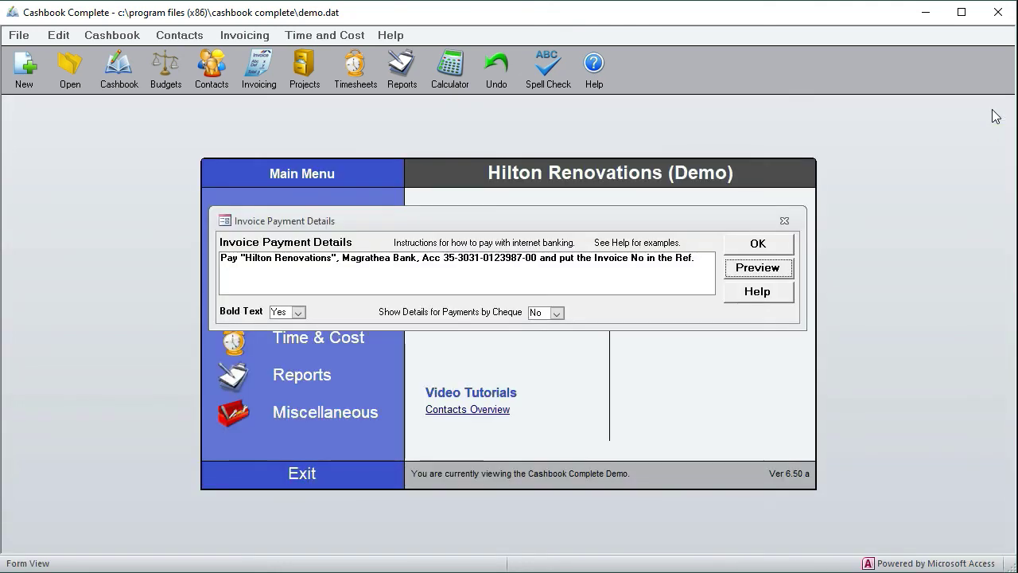
pyautogui.click(784, 222)
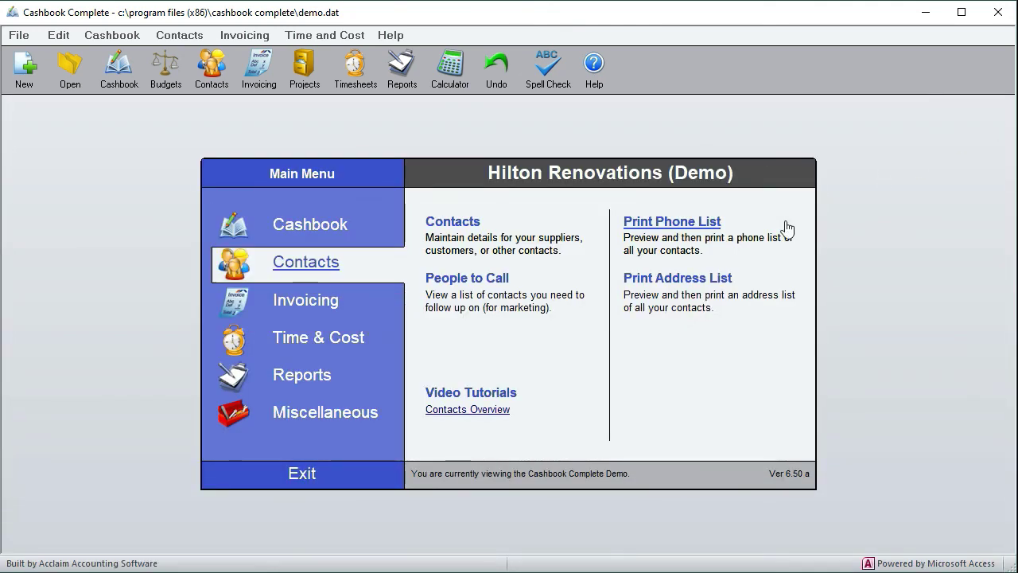